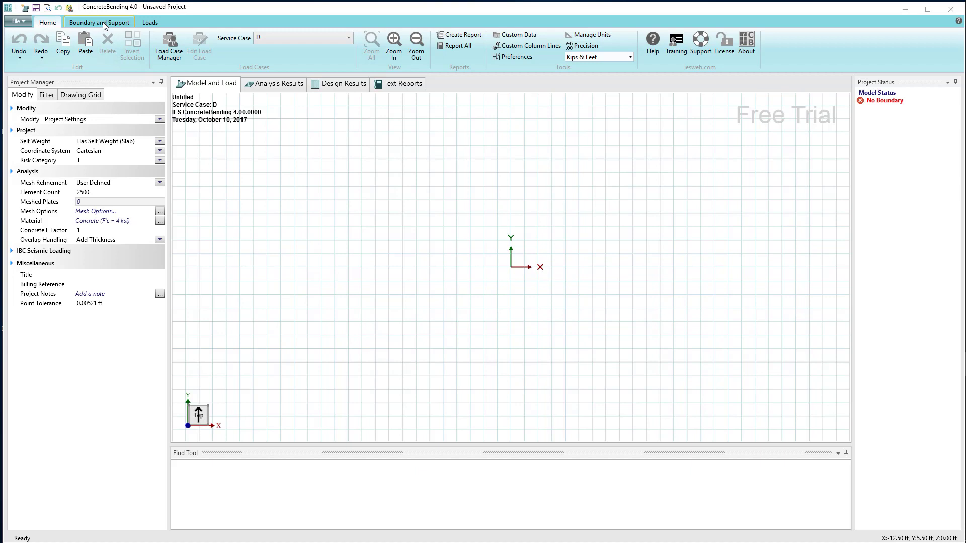
# - Show the Boundary and Support ribbon tools for drawing slab boundaries and supports
pyautogui.click(69, 25)
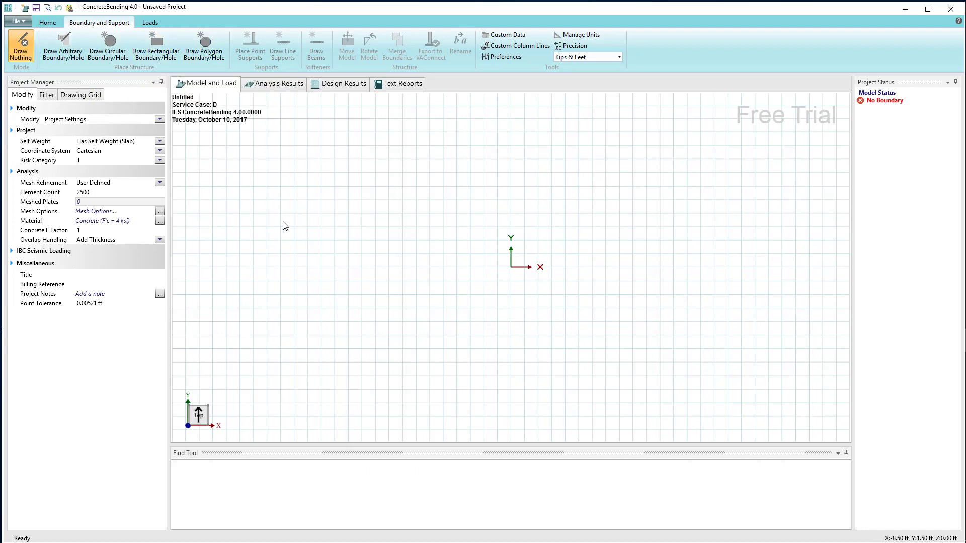
# - Draw an 8.5 × 5.5 ft rectangular slab boundary from the origin and adjust grid line C
pyautogui.click(164, 49)
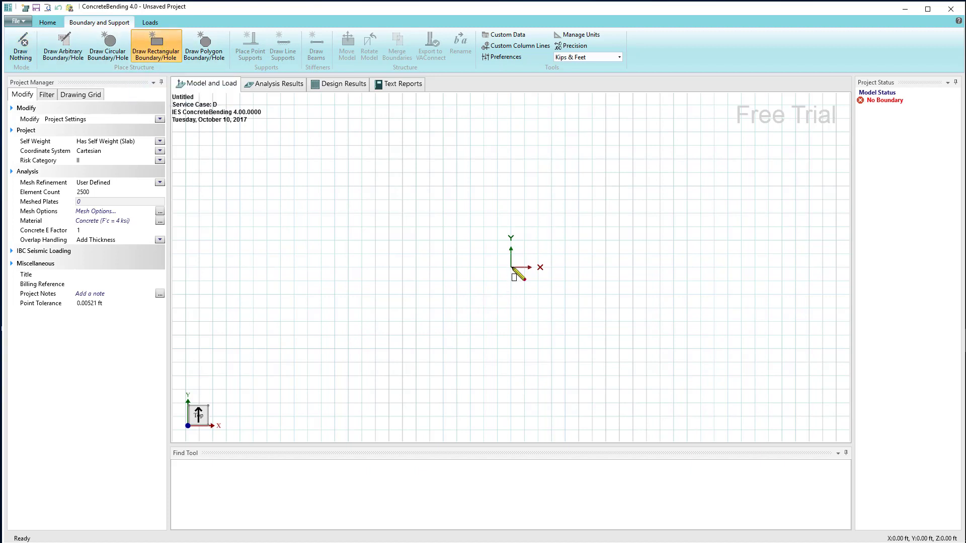
pyautogui.moveTo(512, 268); pyautogui.dragTo(747, 122)
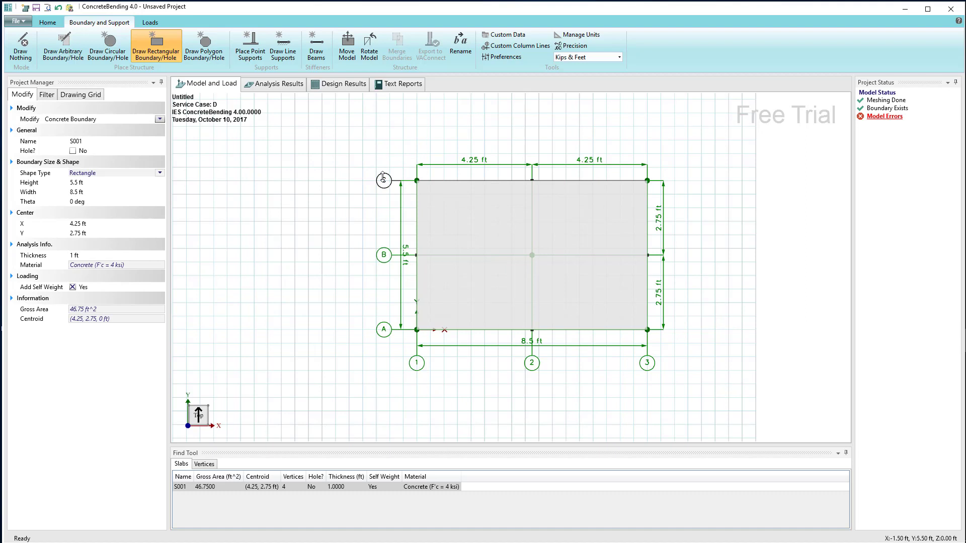
pyautogui.moveTo(383, 179); pyautogui.dragTo(383, 153)
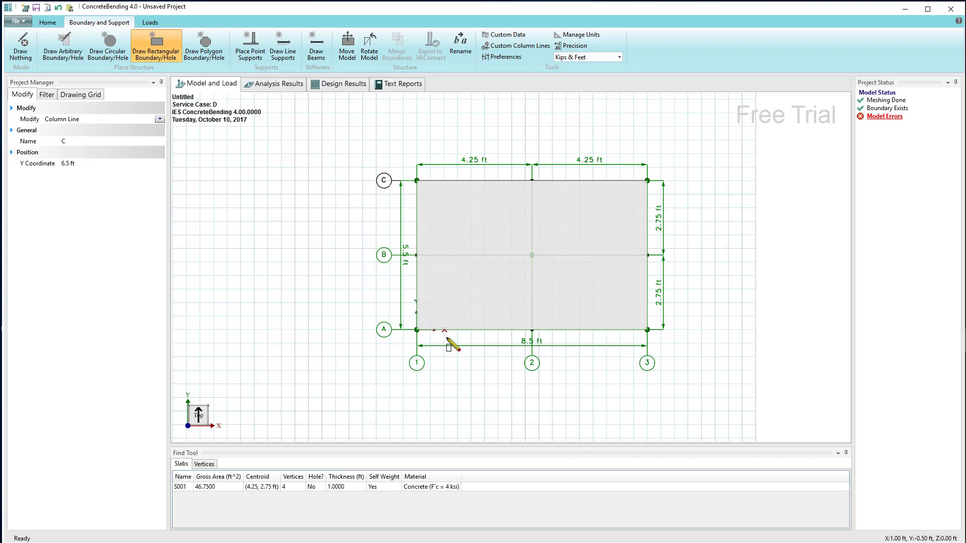
pyautogui.press('Escape')
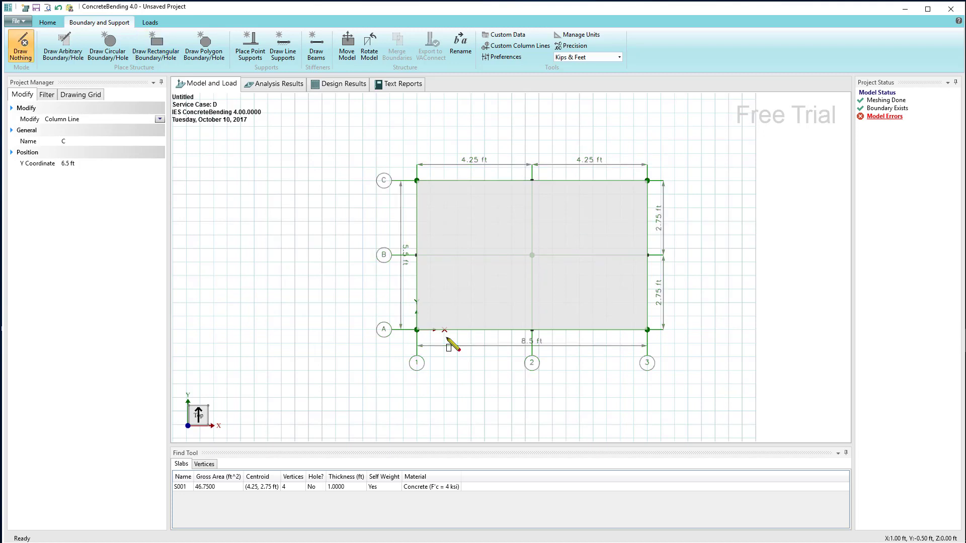
# - Set slab S001's width to 8 ft and its Theta rotation to 45 degrees
pyautogui.click(456, 229)
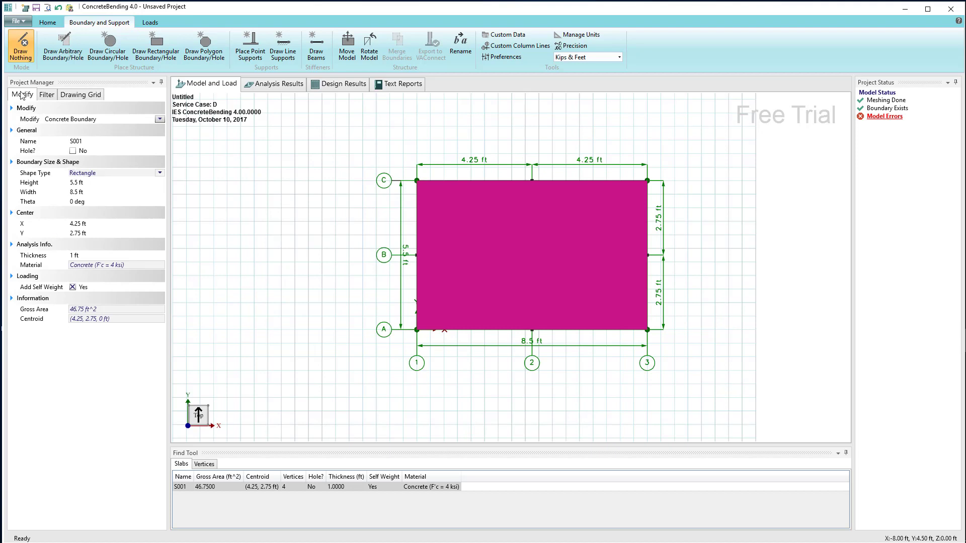
pyautogui.click(78, 183)
pyautogui.click(79, 192)
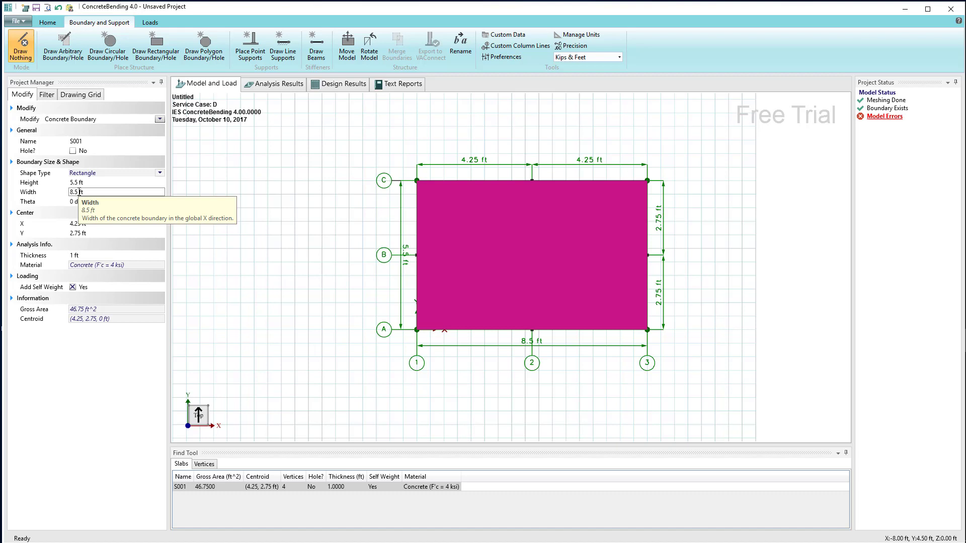
pyautogui.doubleClick(77, 192)
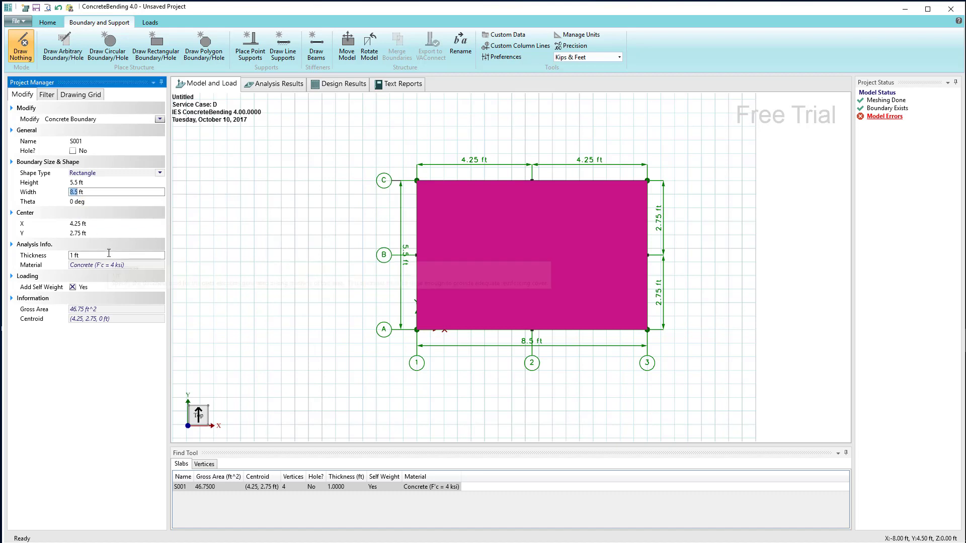
pyautogui.write('8')
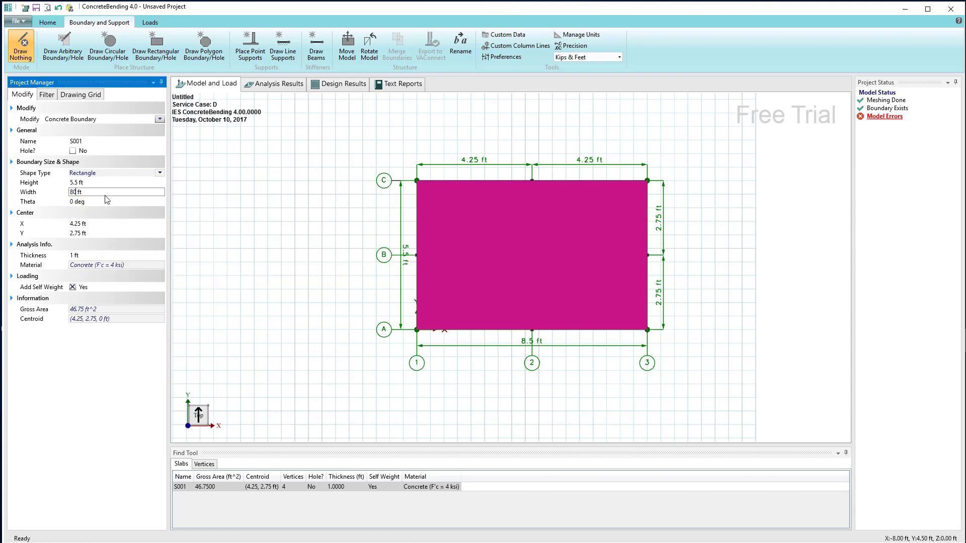
pyautogui.press('Return')
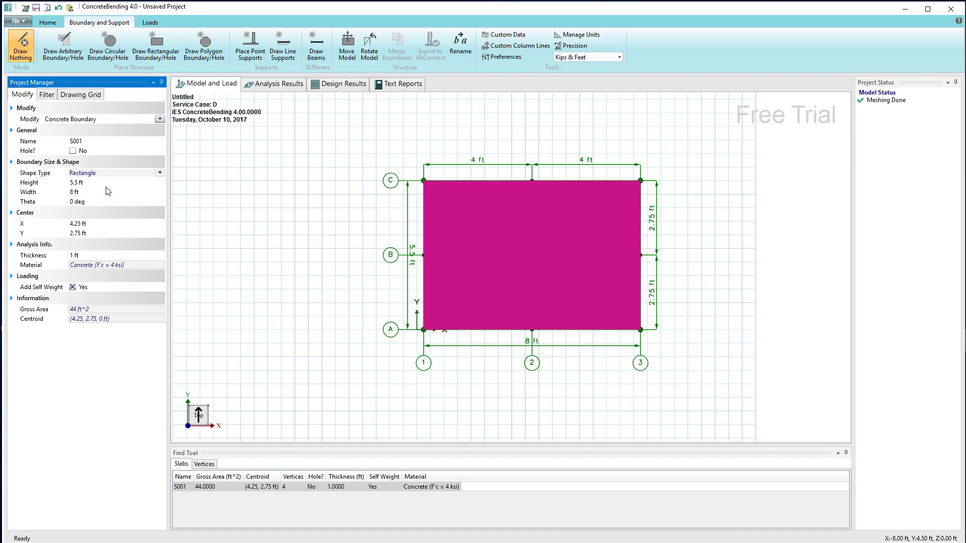
pyautogui.click(89, 234)
pyautogui.click(73, 203)
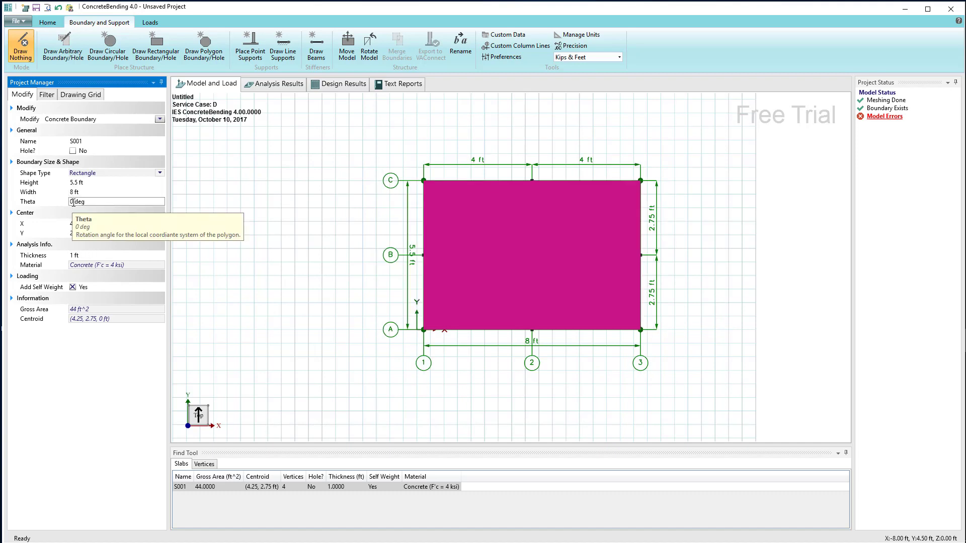
pyautogui.write('45')
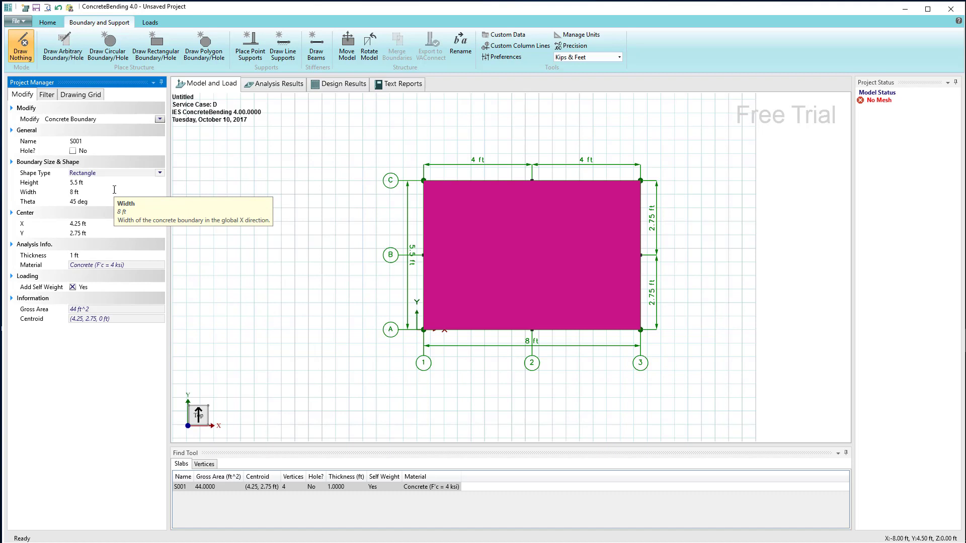
pyautogui.press('Return')
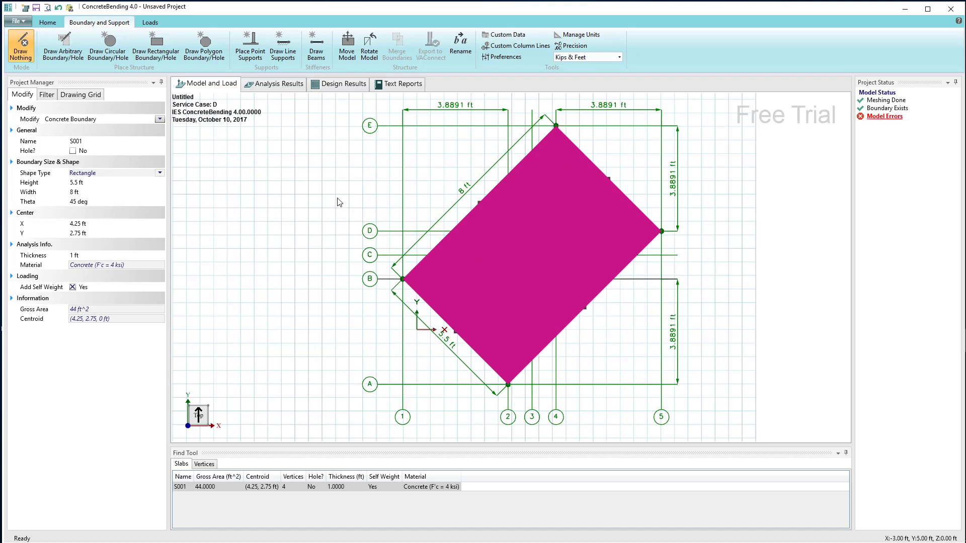
# - Check S001's 1 ft thickness and material, then open the Material Database from Project Settings
pyautogui.click(83, 255)
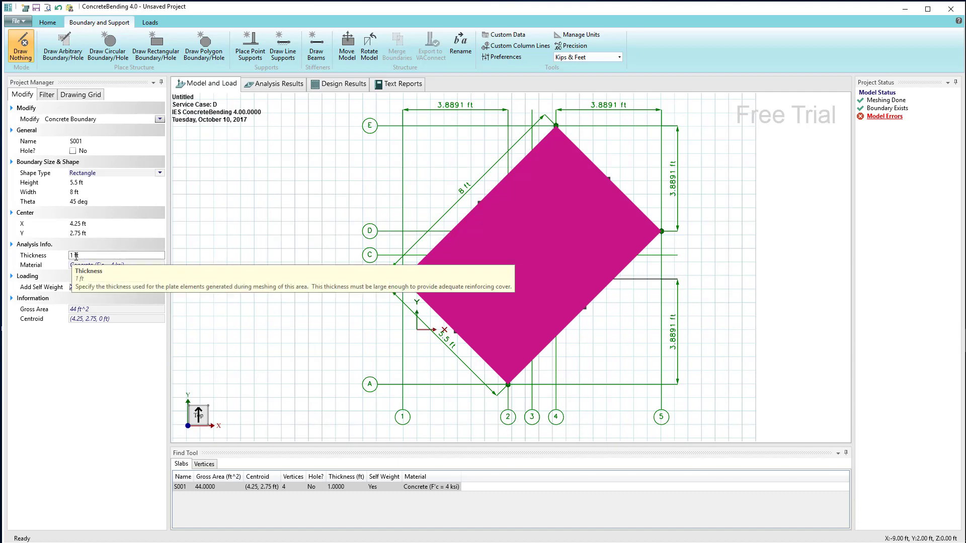
pyautogui.click(71, 265)
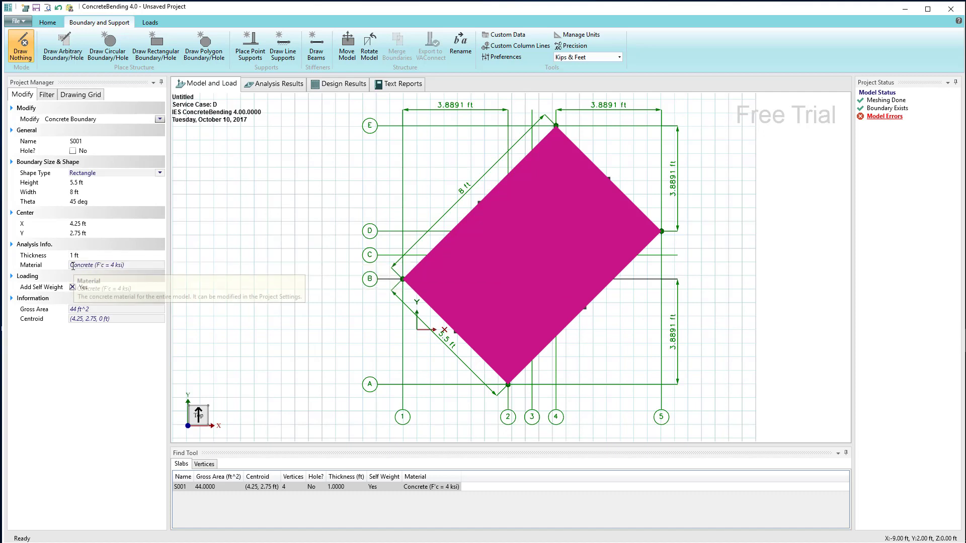
pyautogui.click(118, 265)
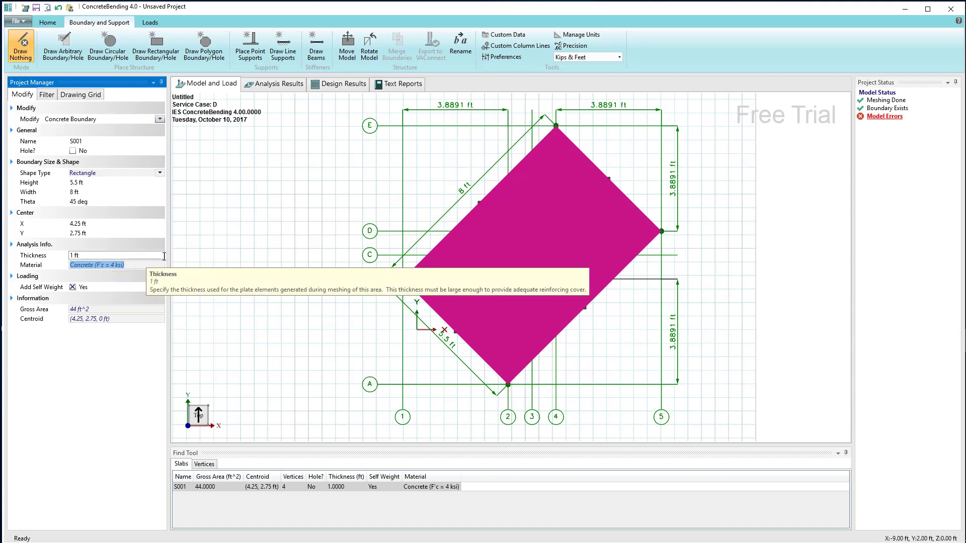
pyautogui.click(230, 235)
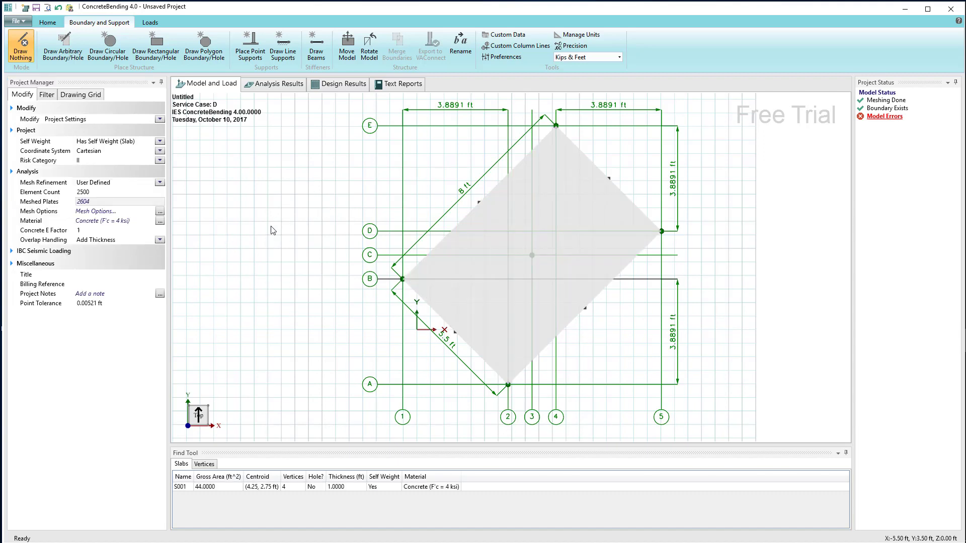
pyautogui.click(25, 98)
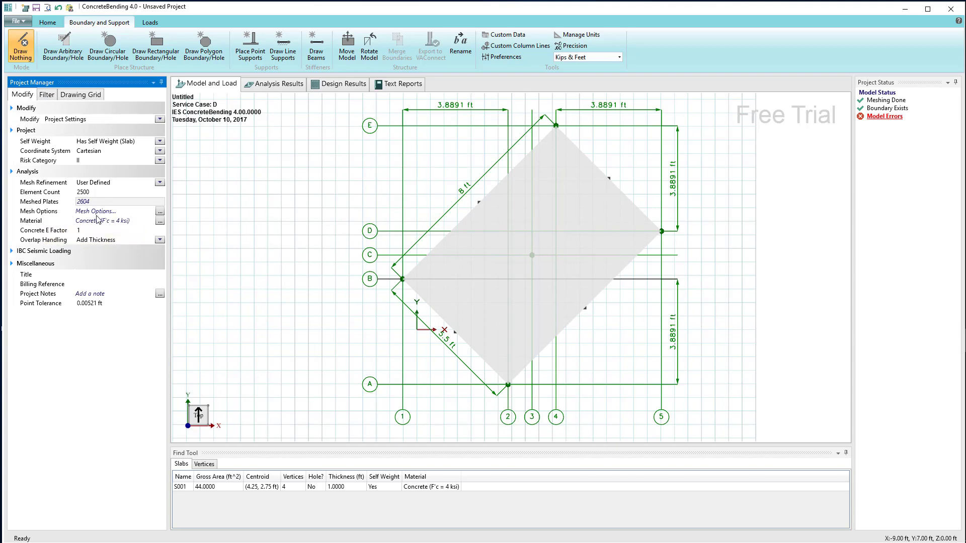
pyautogui.click(160, 223)
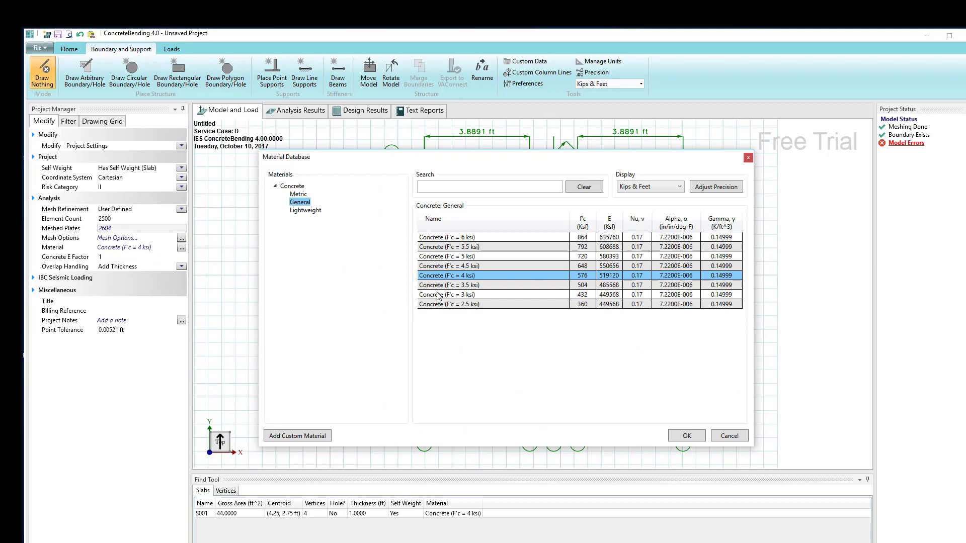
# - Make Concrete (F'c = 5 ksi) the project material
pyautogui.click(439, 258)
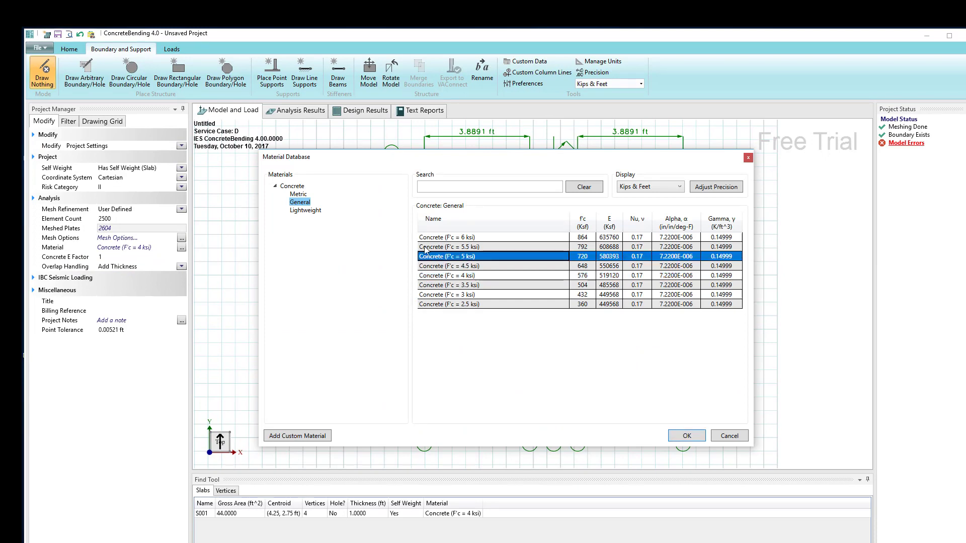
pyautogui.click(686, 435)
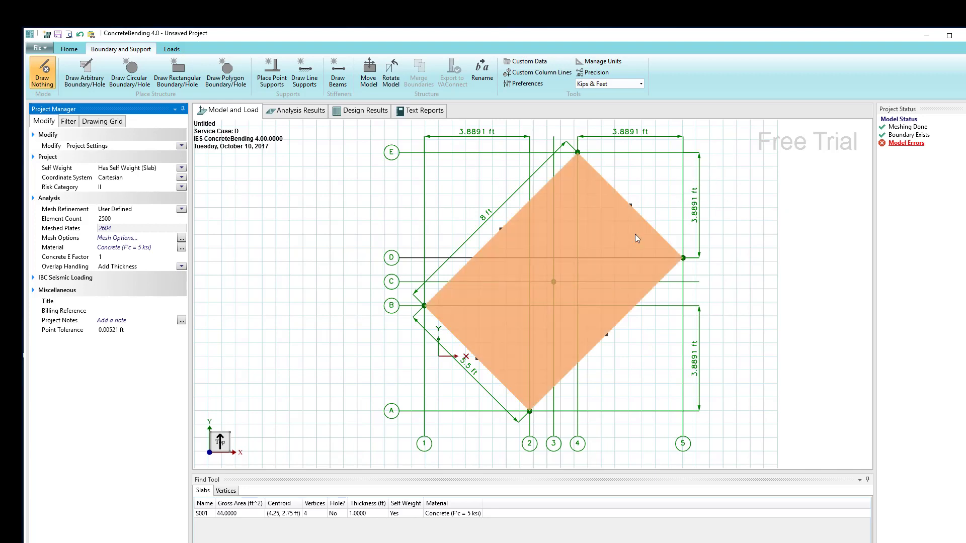
pyautogui.click(67, 123)
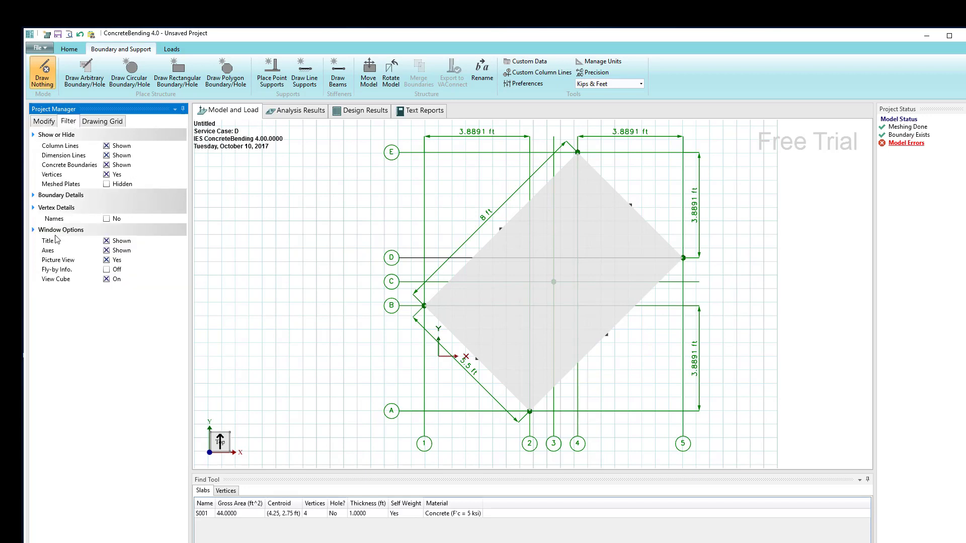
pyautogui.click(33, 197)
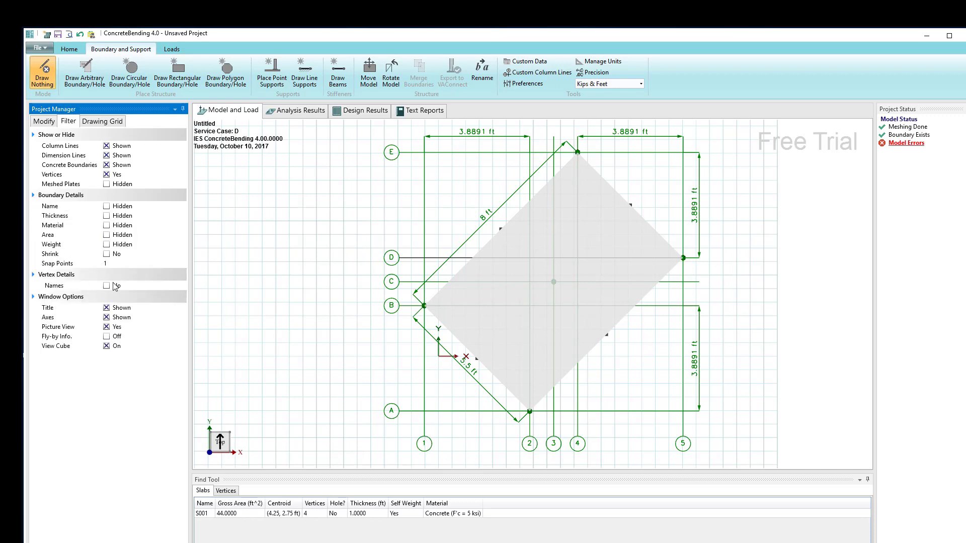
pyautogui.click(112, 265)
pyautogui.write('2')
pyautogui.click(325, 242)
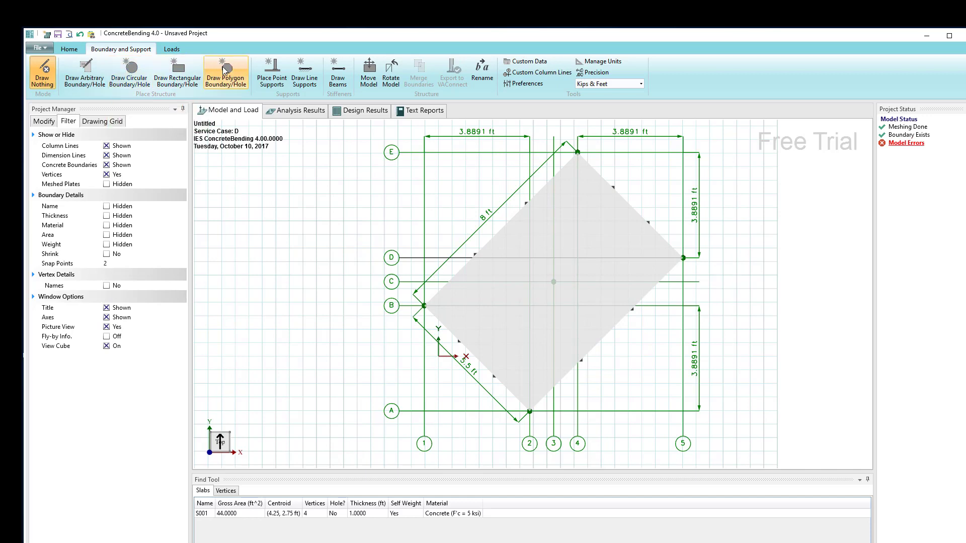
# - Draw five-vertex slab S002 from the rectangle's right corner, overlapping its upper-right edge
pyautogui.click(88, 75)
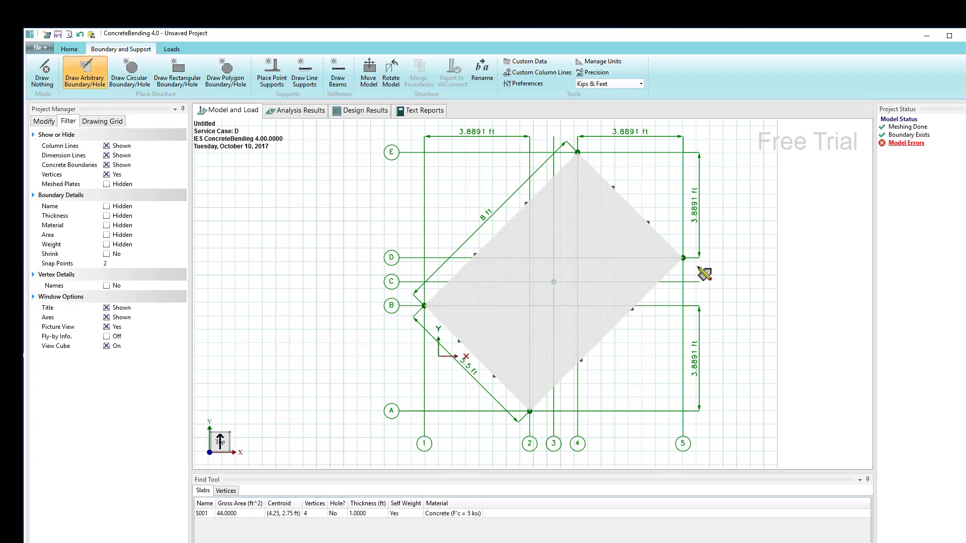
pyautogui.click(683, 259)
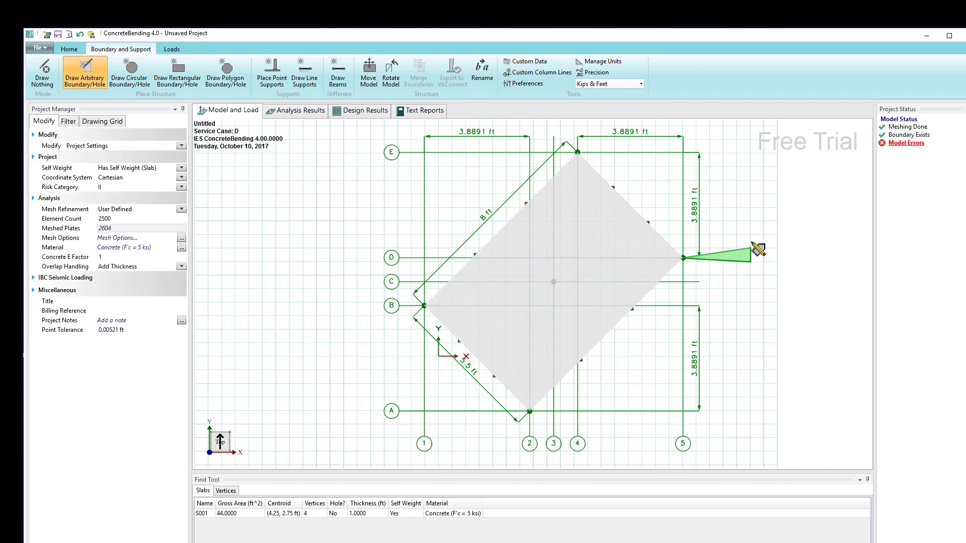
pyautogui.click(751, 181)
pyautogui.click(698, 153)
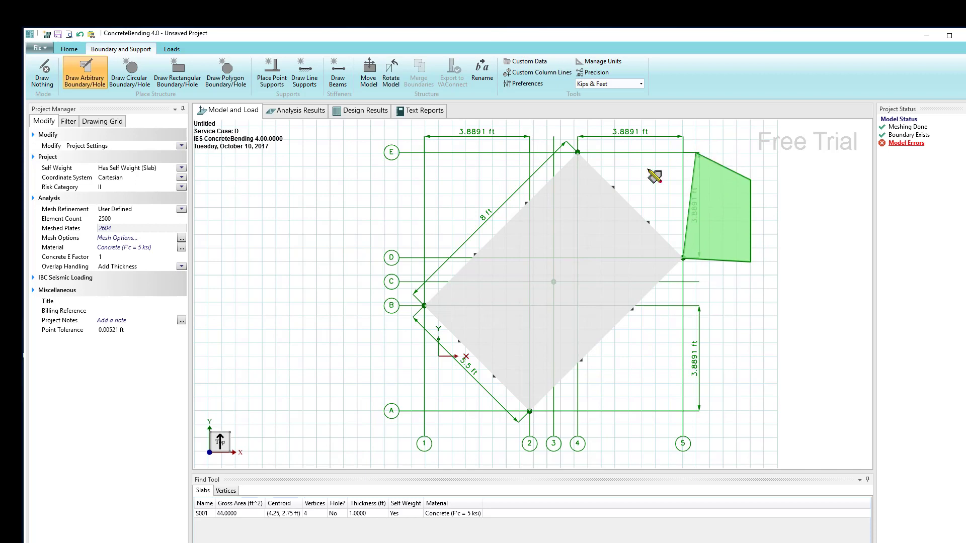
pyautogui.click(615, 188)
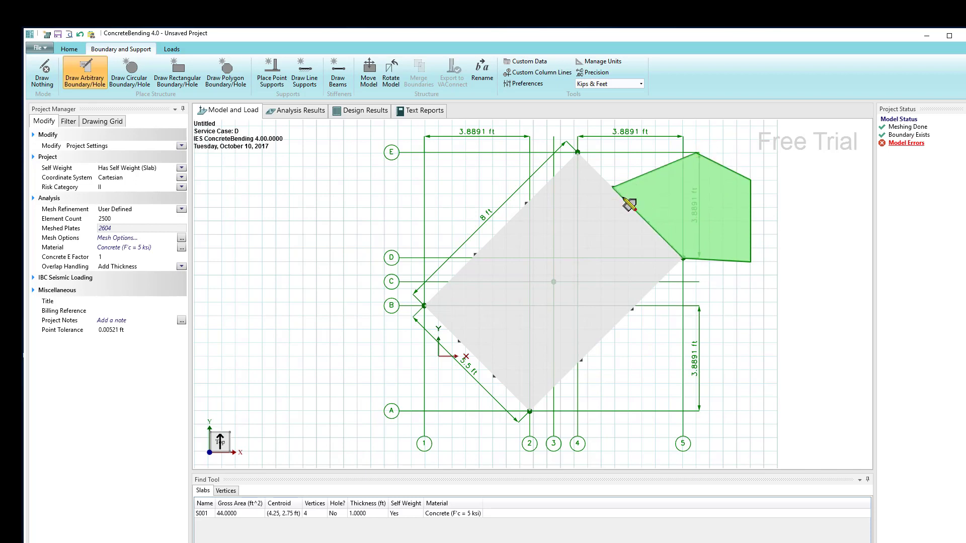
pyautogui.click(685, 261)
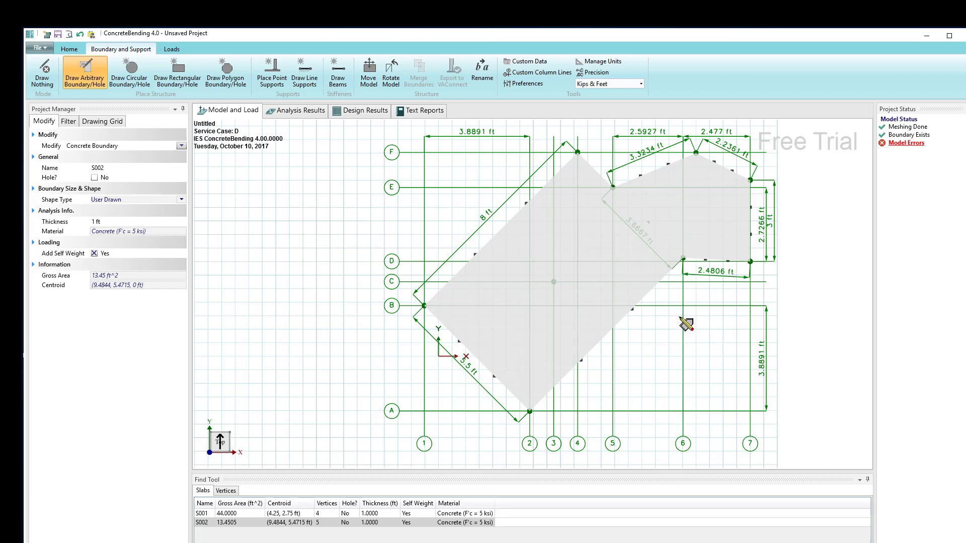
# - Drag column line 7 to the right to widen the polygon slab S002
pyautogui.press('Escape')
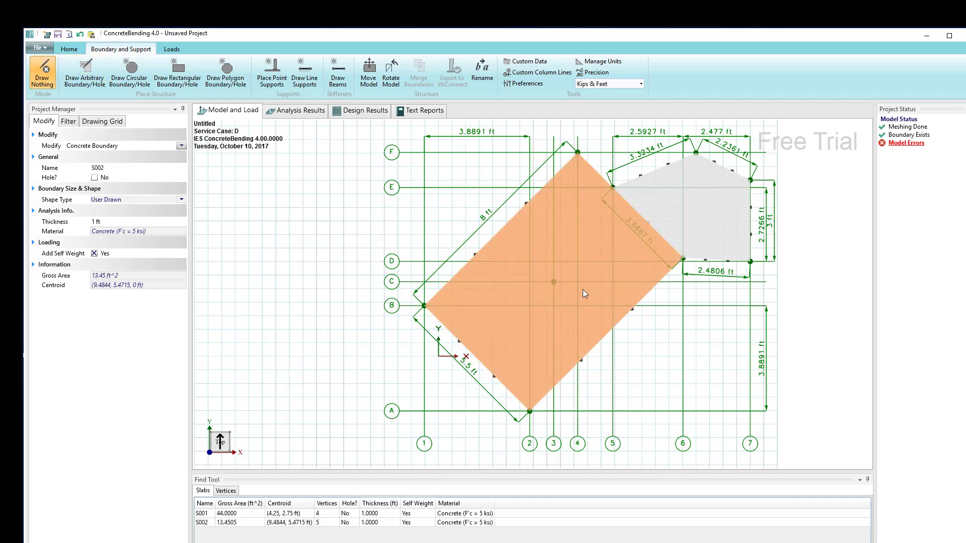
pyautogui.click(750, 263)
pyautogui.click(750, 181)
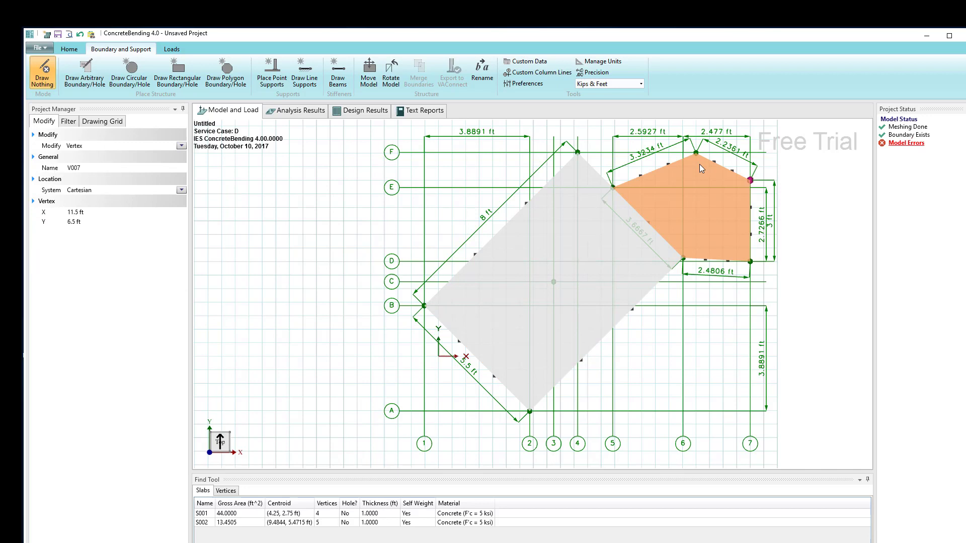
pyautogui.press('Escape')
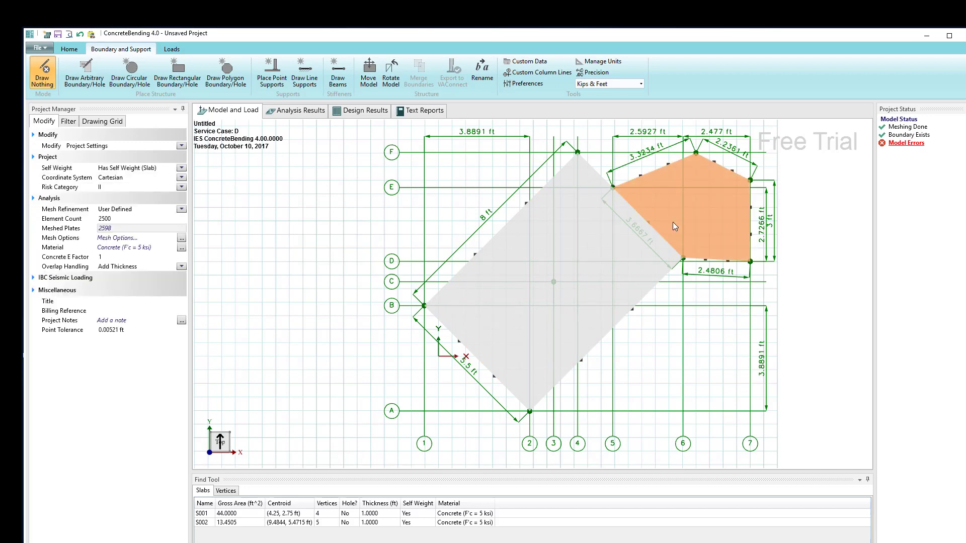
pyautogui.moveTo(749, 445); pyautogui.dragTo(763, 446)
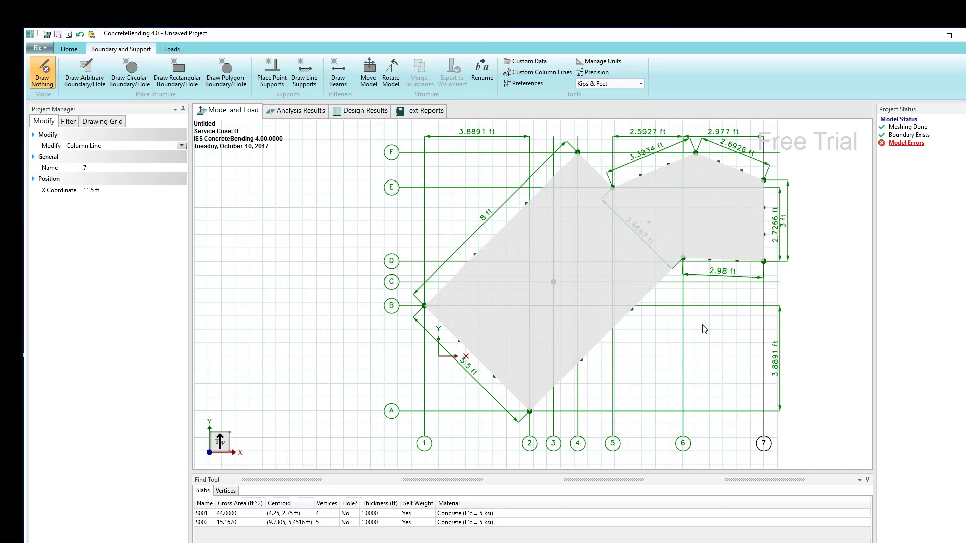
# - Set the polygon's top peak vertex V008 to Y = 7 ft
pyautogui.click(696, 152)
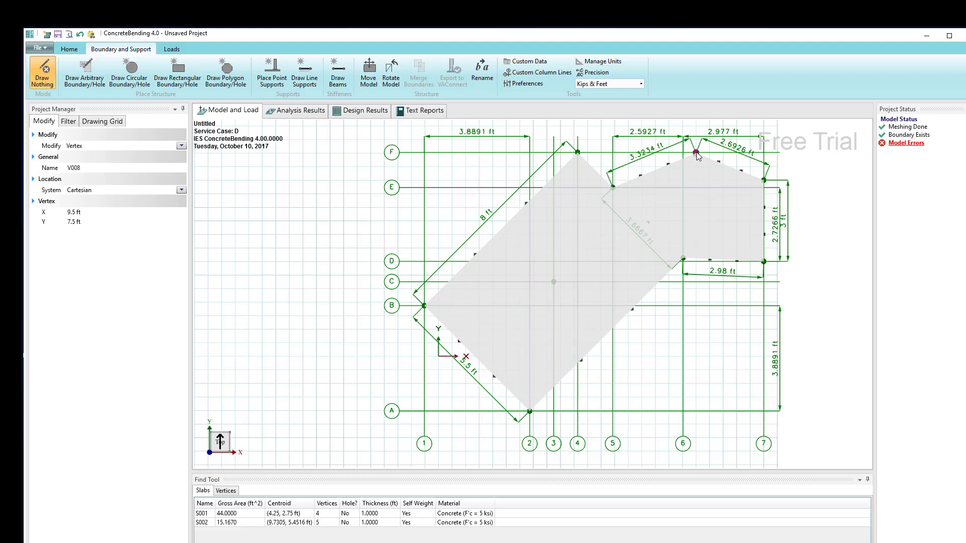
pyautogui.click(89, 213)
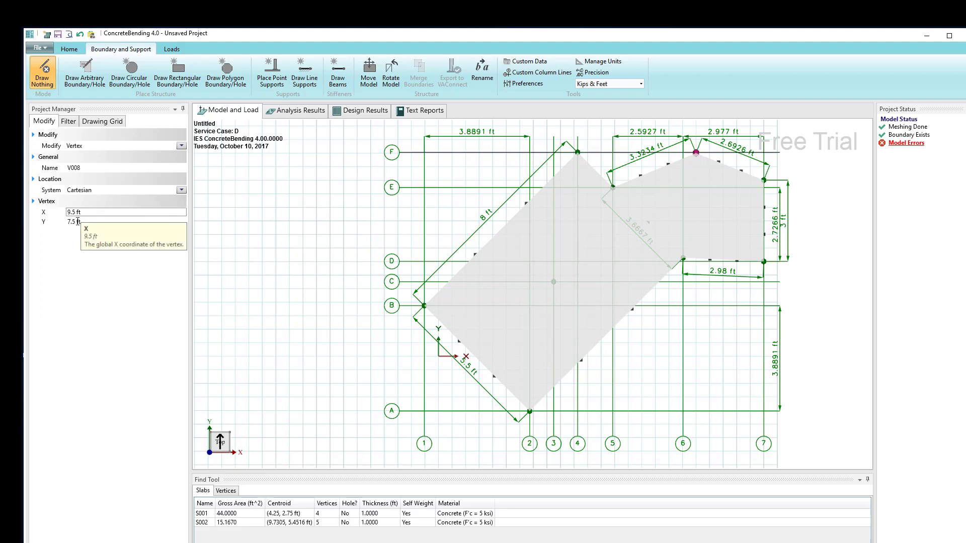
pyautogui.doubleClick(72, 222)
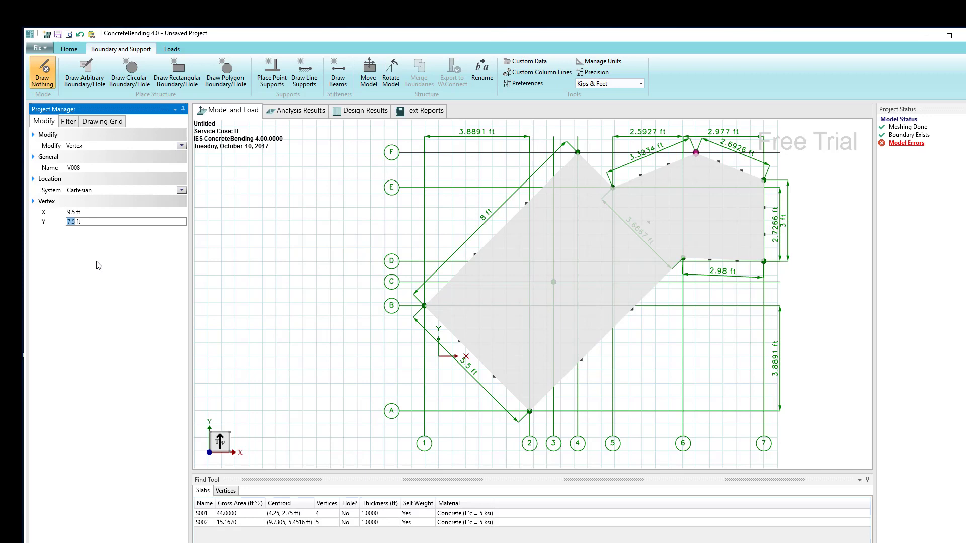
pyautogui.write('7')
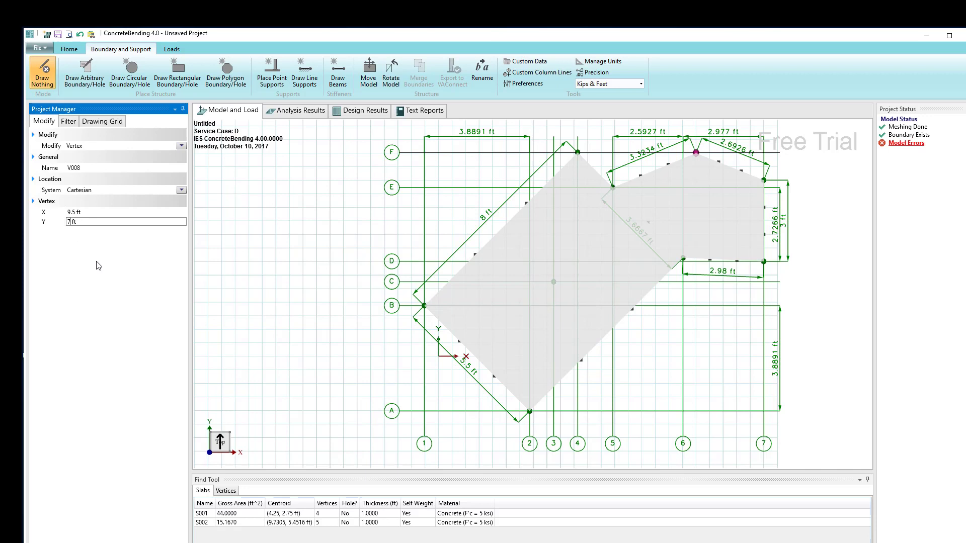
pyautogui.click(326, 227)
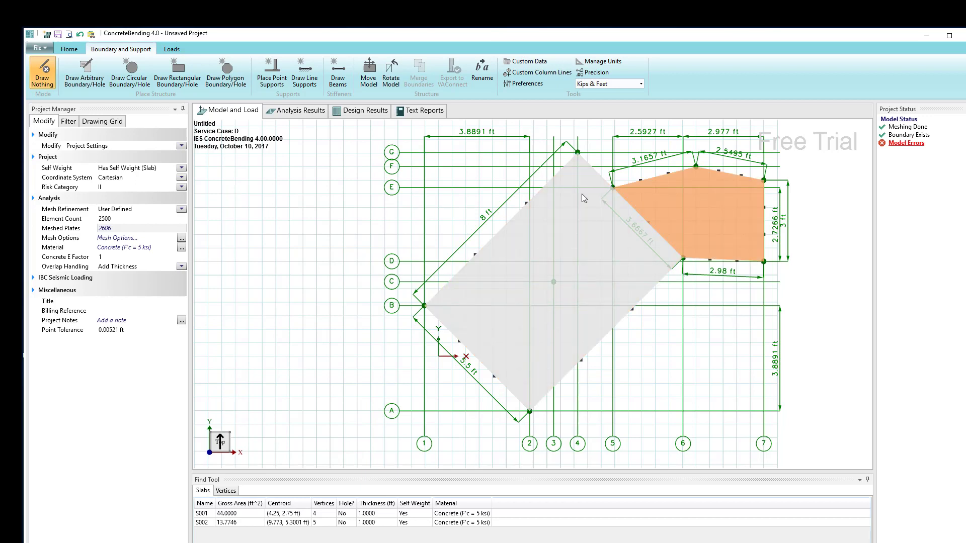
# - Turn on Shrink in the Filter options and inspect slabs S001 and S002
pyautogui.click(69, 122)
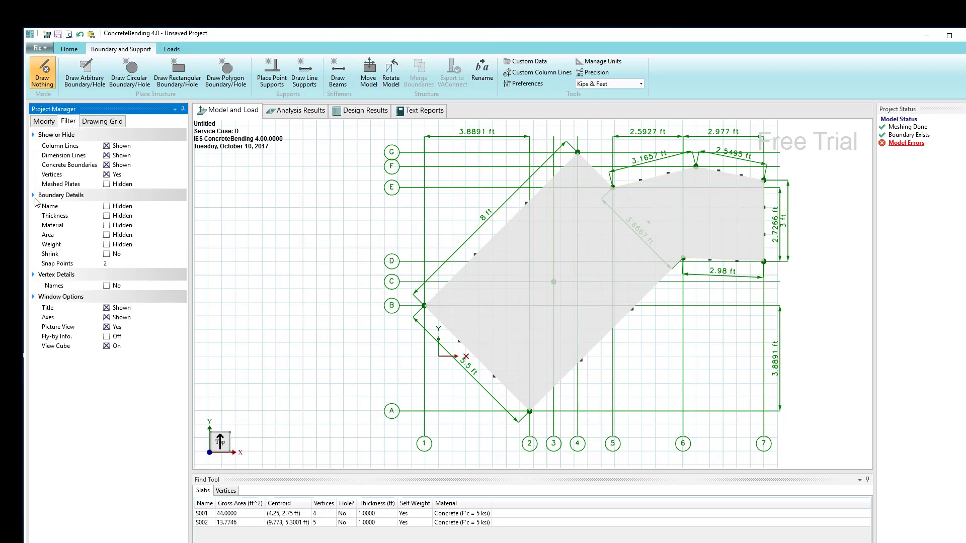
pyautogui.click(106, 254)
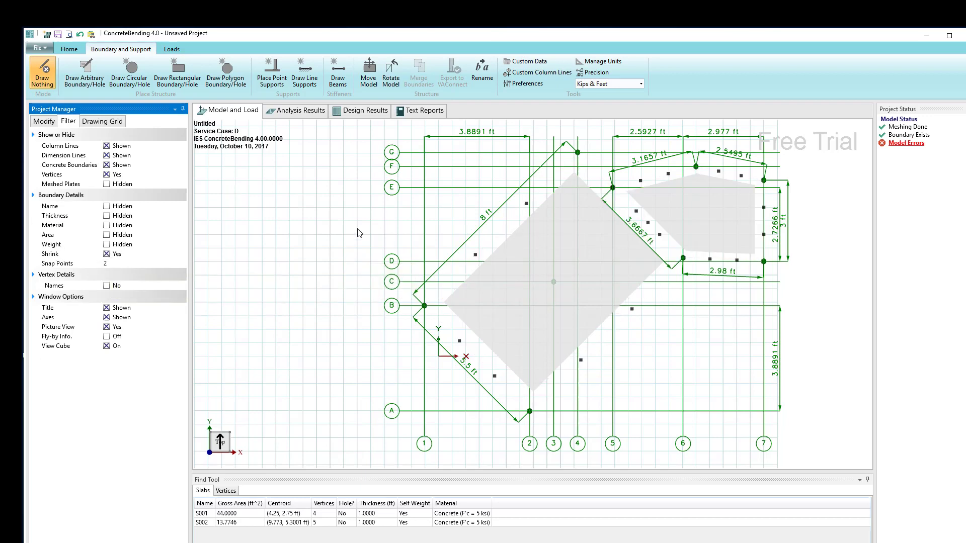
pyautogui.click(590, 279)
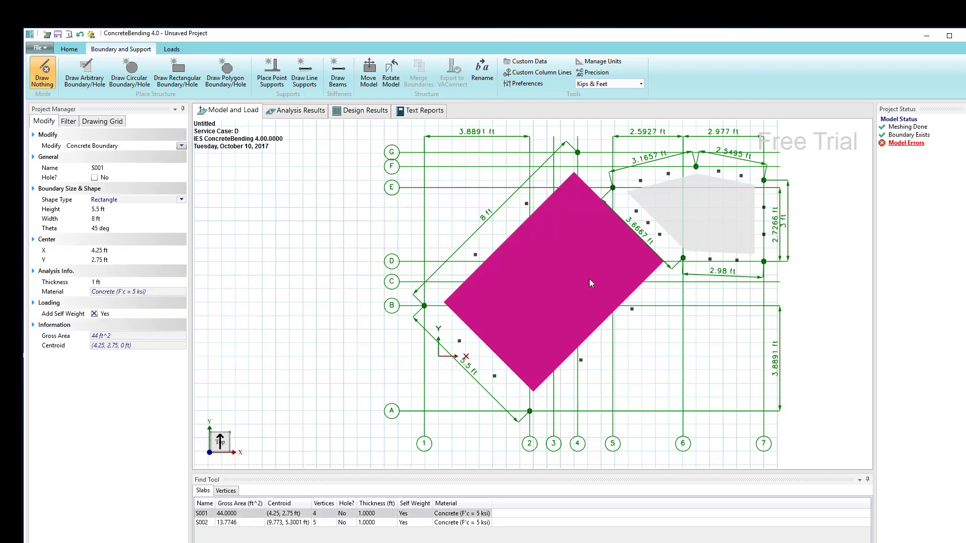
pyautogui.click(716, 230)
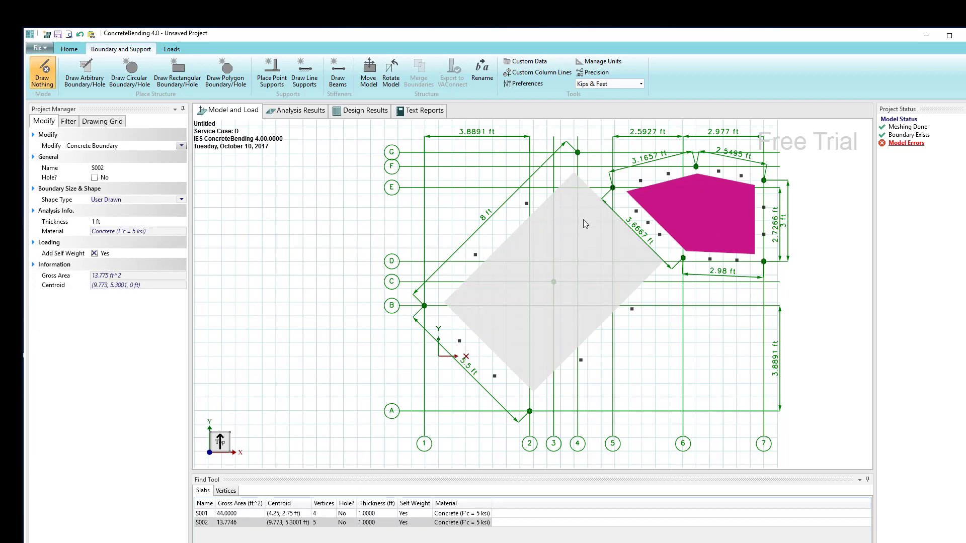
pyautogui.click(674, 344)
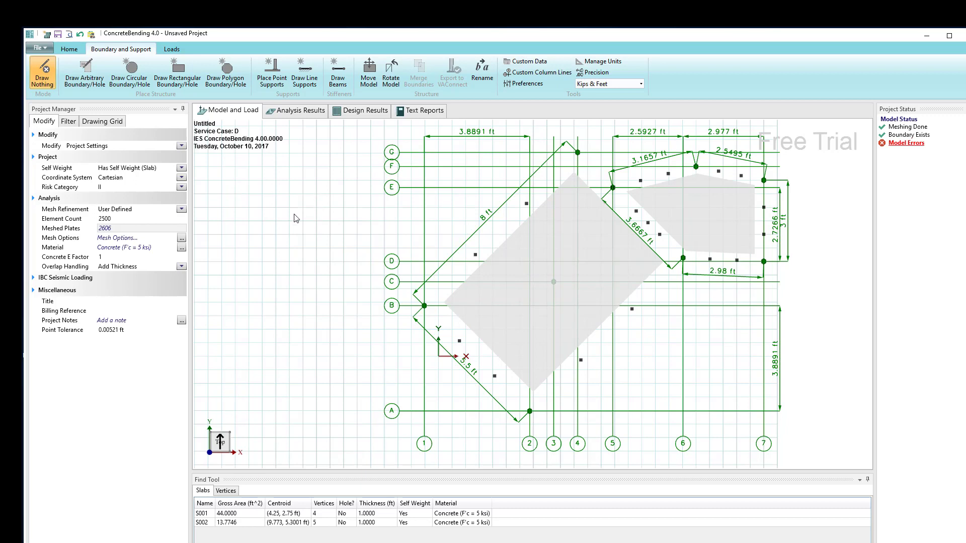
# - Delete S002's peak vertex, undo the accidental S001 deletion, and turn off Shrink
pyautogui.click(696, 167)
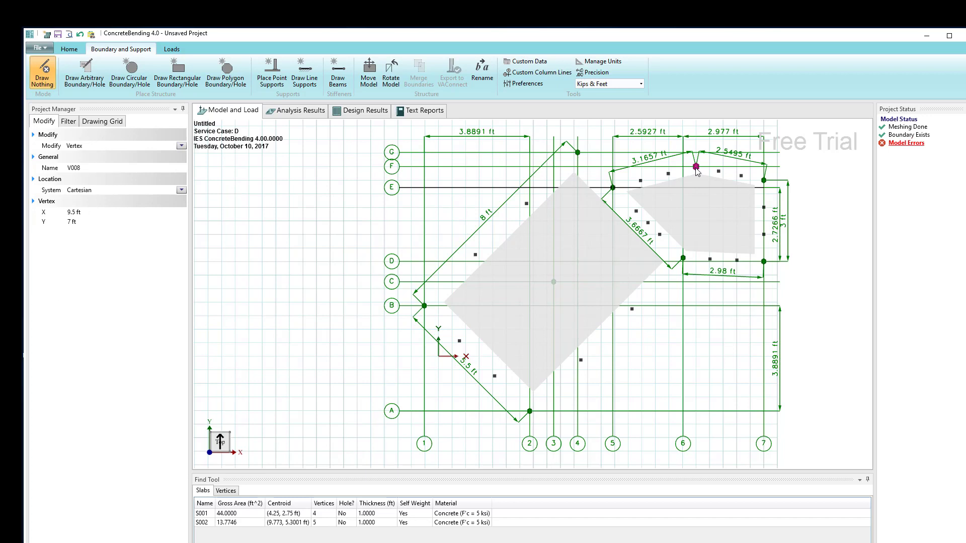
pyautogui.press('Delete')
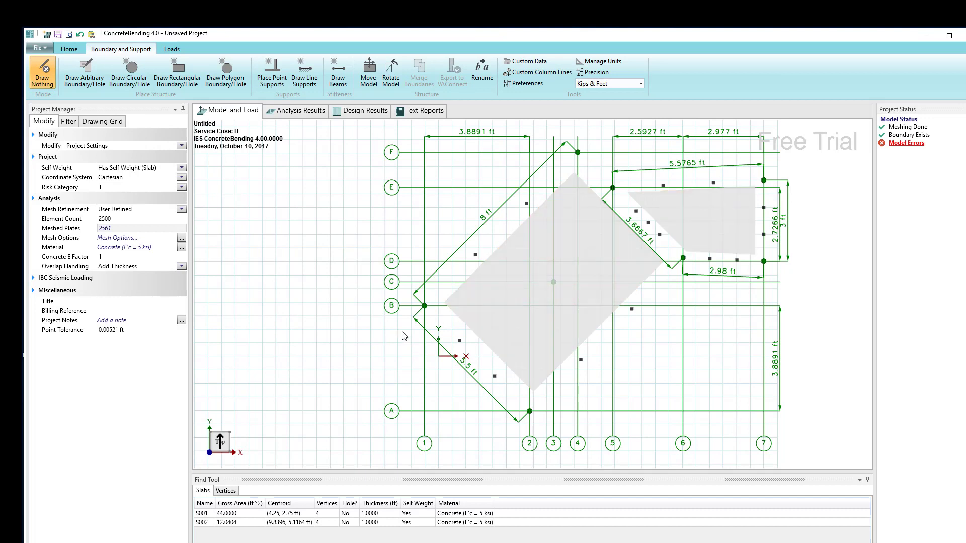
pyautogui.click(425, 306)
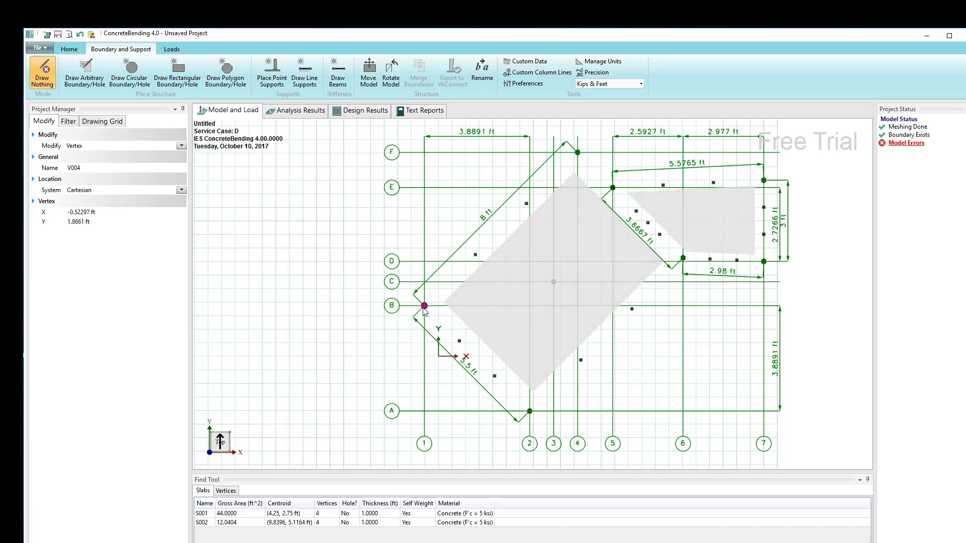
pyautogui.press('Delete')
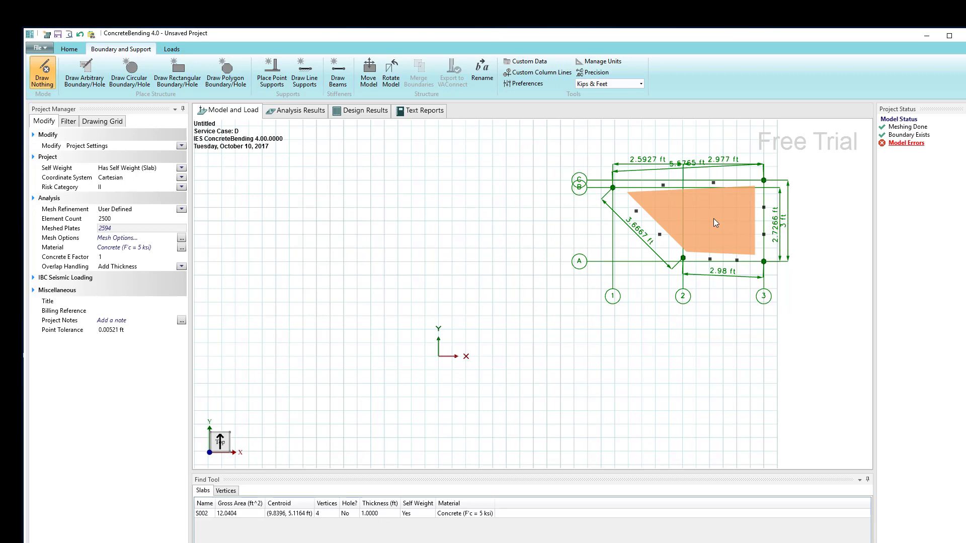
pyautogui.click(80, 35)
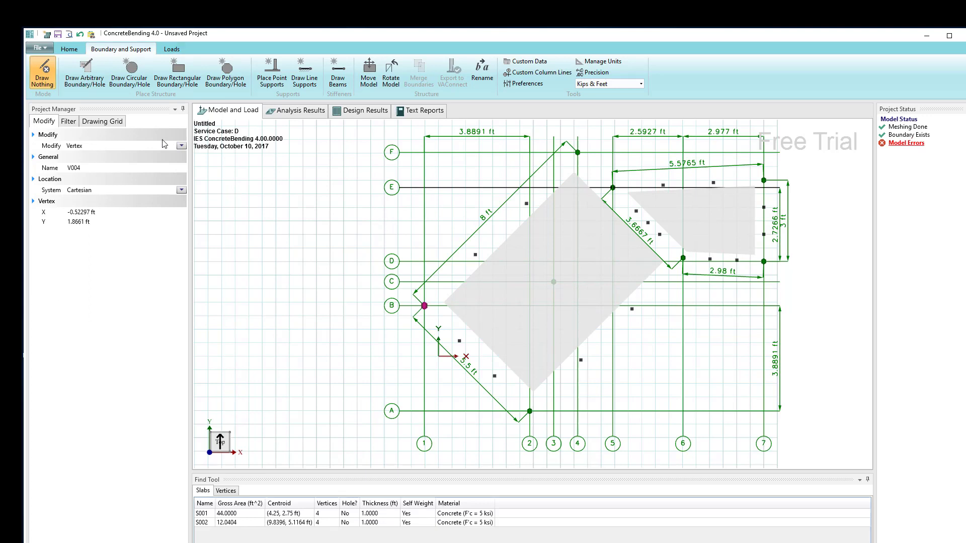
pyautogui.click(62, 122)
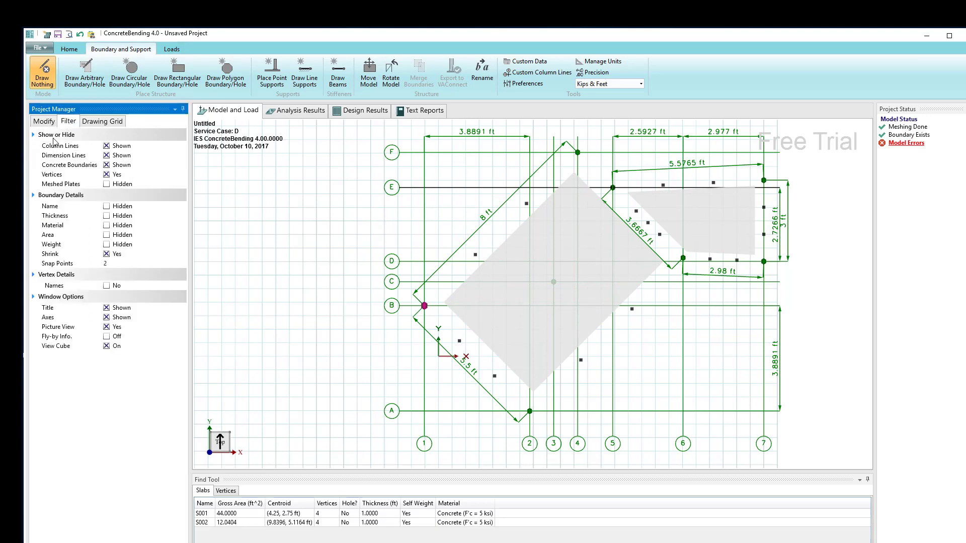
pyautogui.click(106, 254)
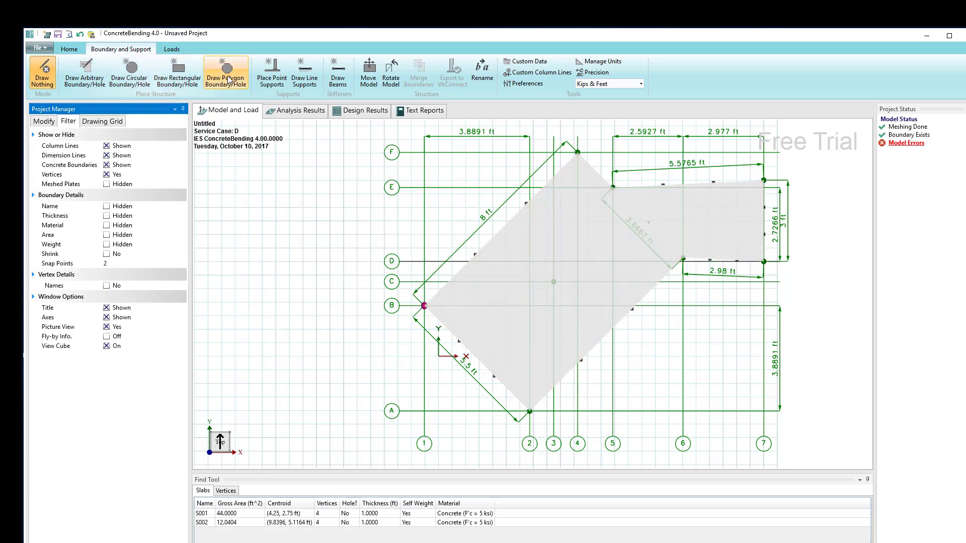
# - Draw circular slab S003, radius 1.118 ft, centred at (3, 1.5) ft inside S001
pyautogui.click(130, 73)
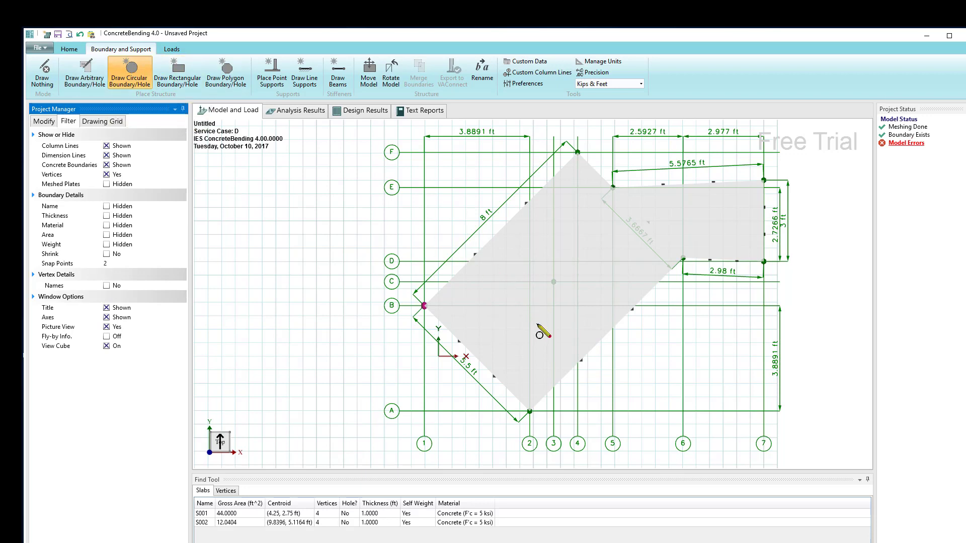
pyautogui.click(521, 317)
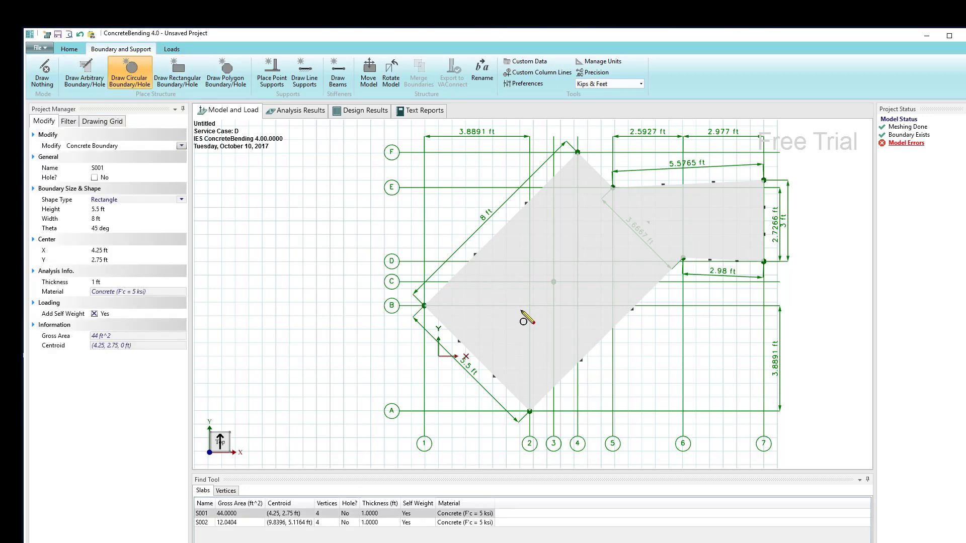
pyautogui.click(546, 311)
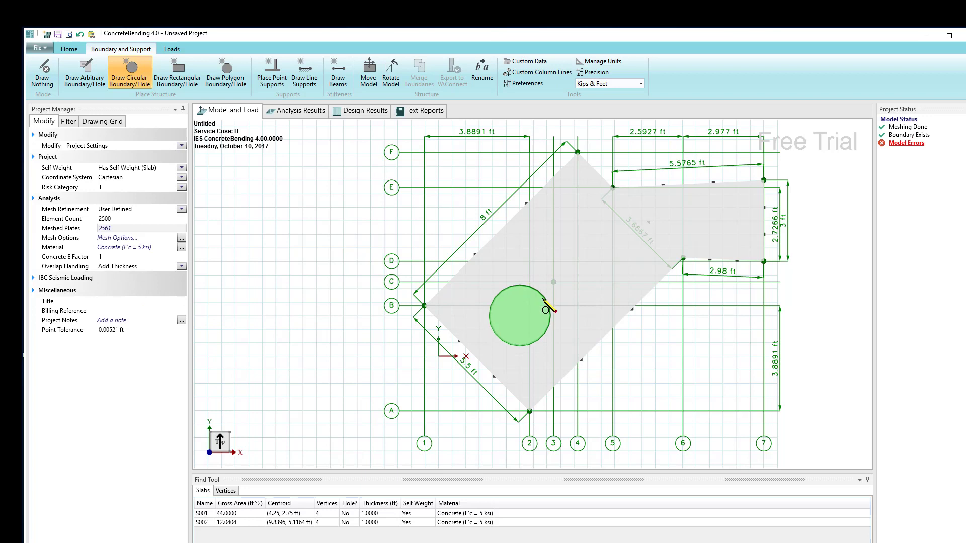
pyautogui.click(543, 299)
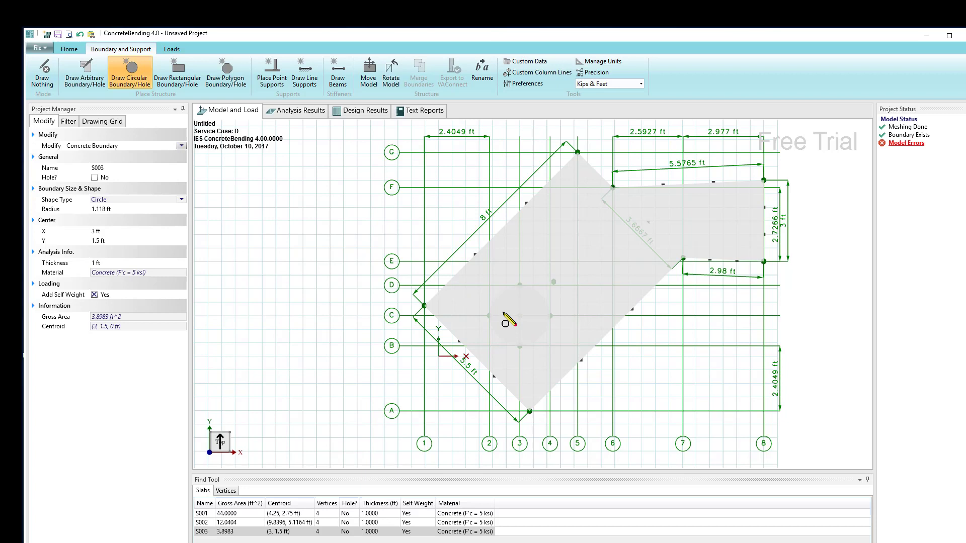
pyautogui.press('Escape')
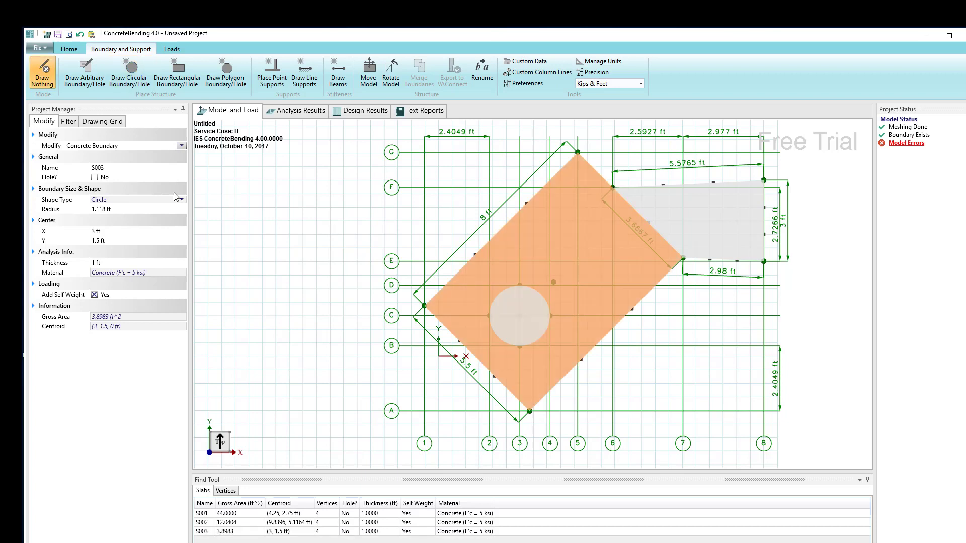
# - Check Hole? for circle S003 so it cuts a 1.118 ft radius opening in S001, then reselect it
pyautogui.click(516, 315)
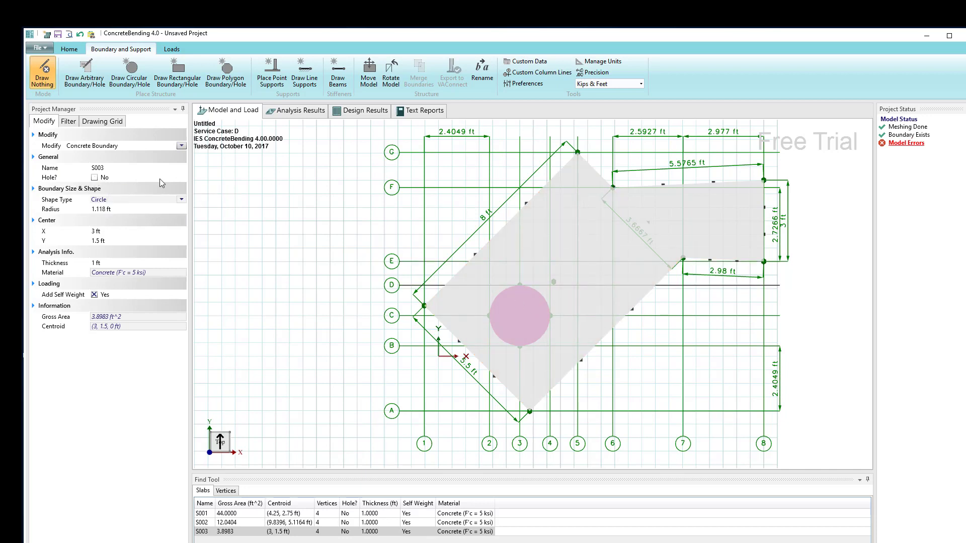
pyautogui.click(94, 178)
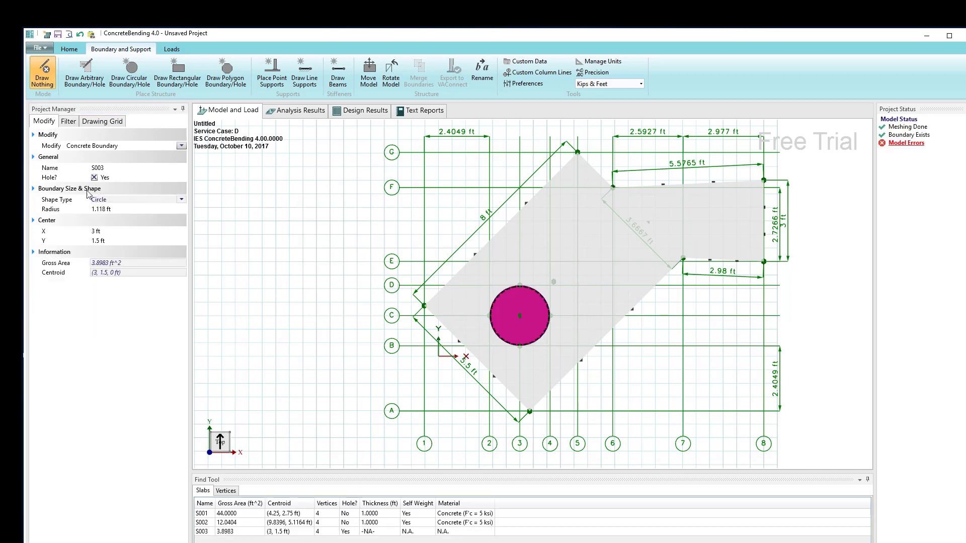
pyautogui.click(359, 284)
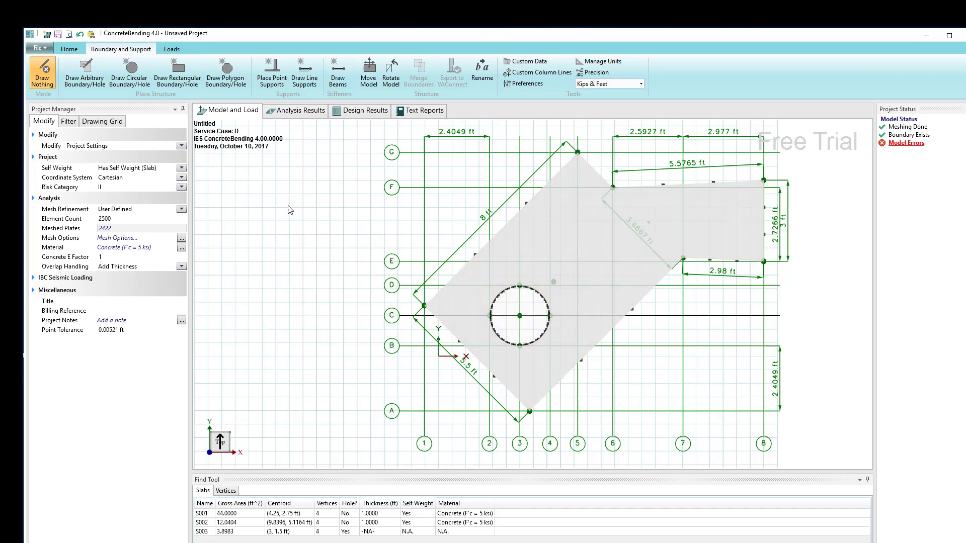
pyautogui.click(506, 314)
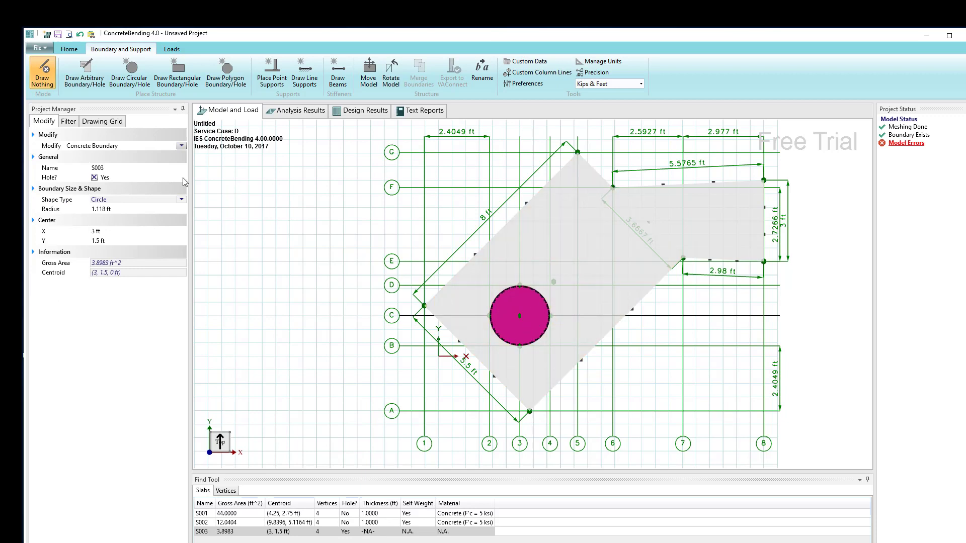
# - Uncheck Hole? on circle S003 to make it solid again, and set its thickness to 2 ft
pyautogui.click(94, 177)
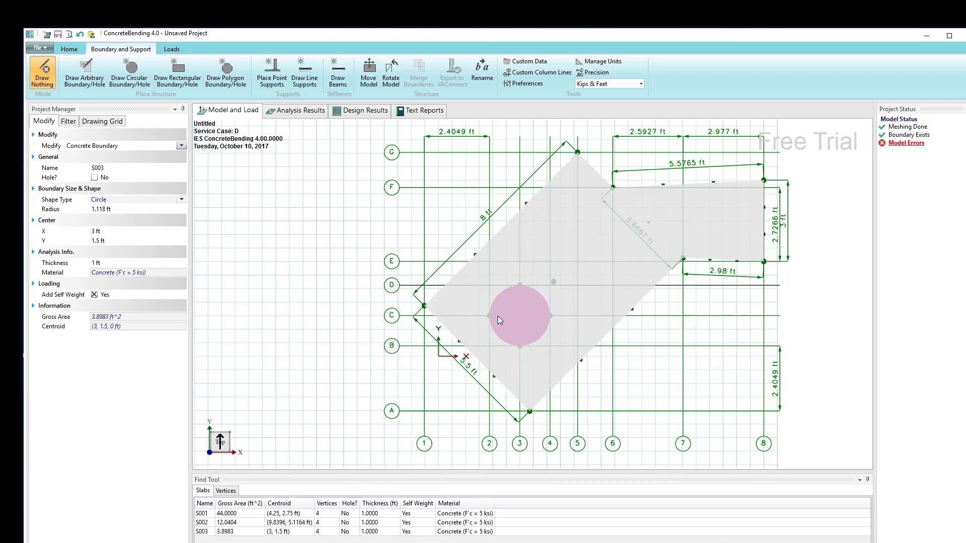
pyautogui.click(94, 263)
pyautogui.doubleClick(94, 263)
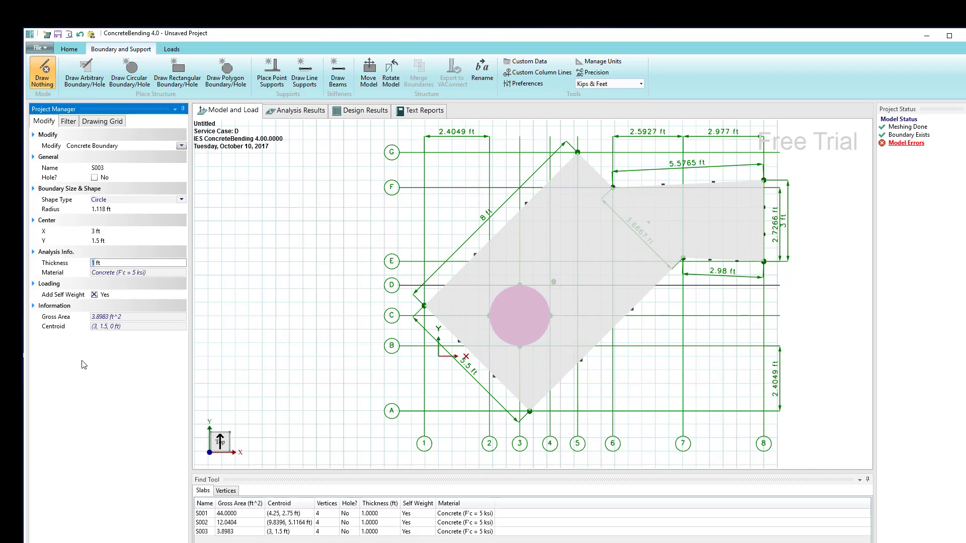
pyautogui.click(330, 236)
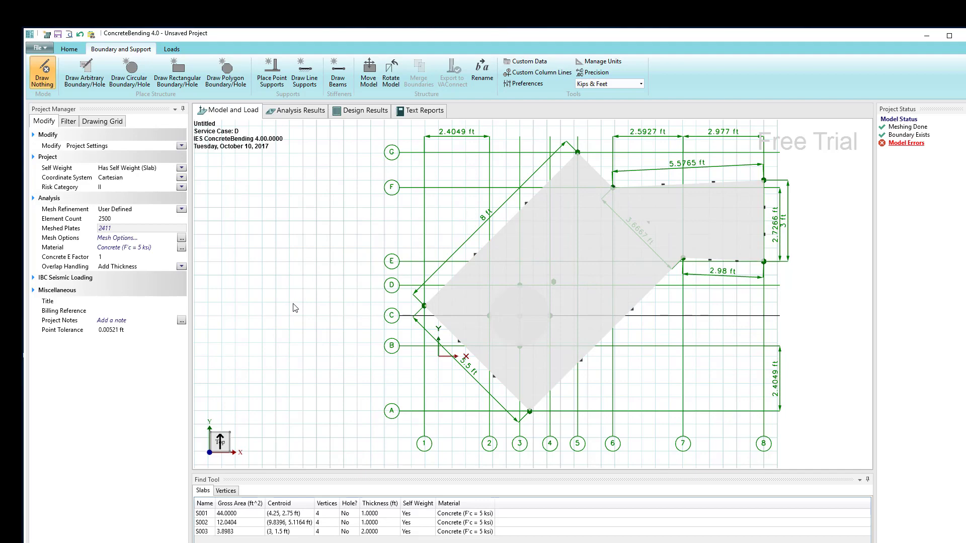
# - Orbit into 3-D and check the thicknesses of the 2 ft cylinder S003 and the 1 ft slab S001
pyautogui.moveTo(318, 346); pyautogui.dragTo(517, 274)
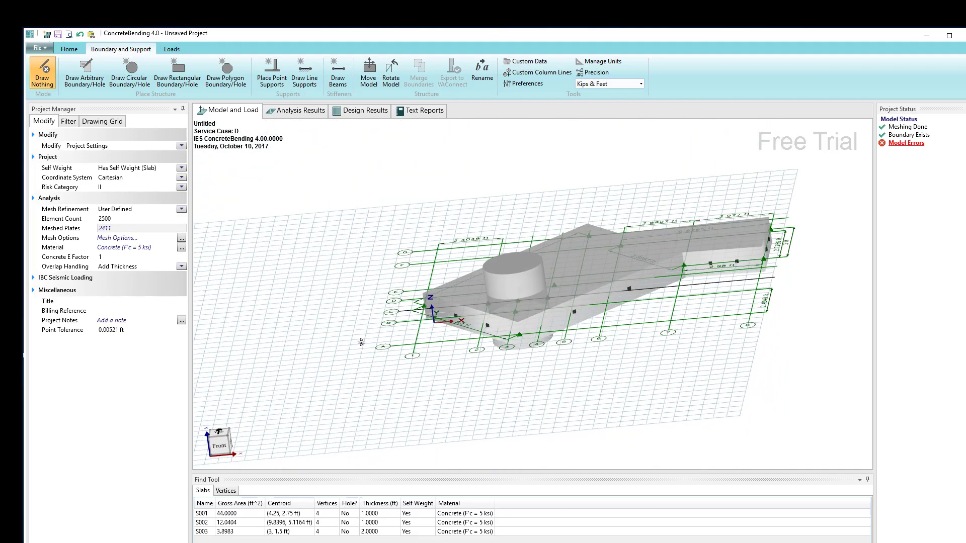
pyautogui.click(518, 274)
pyautogui.click(346, 290)
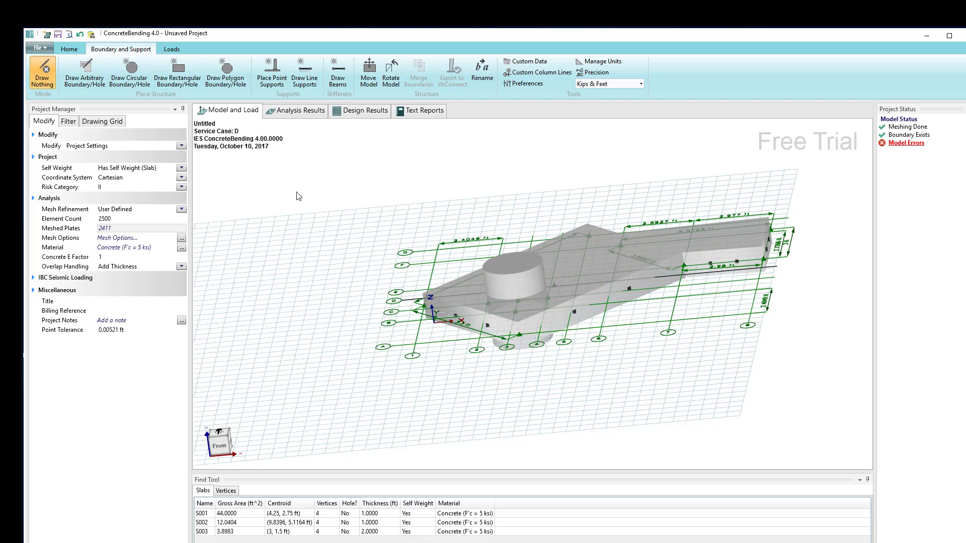
pyautogui.click(35, 126)
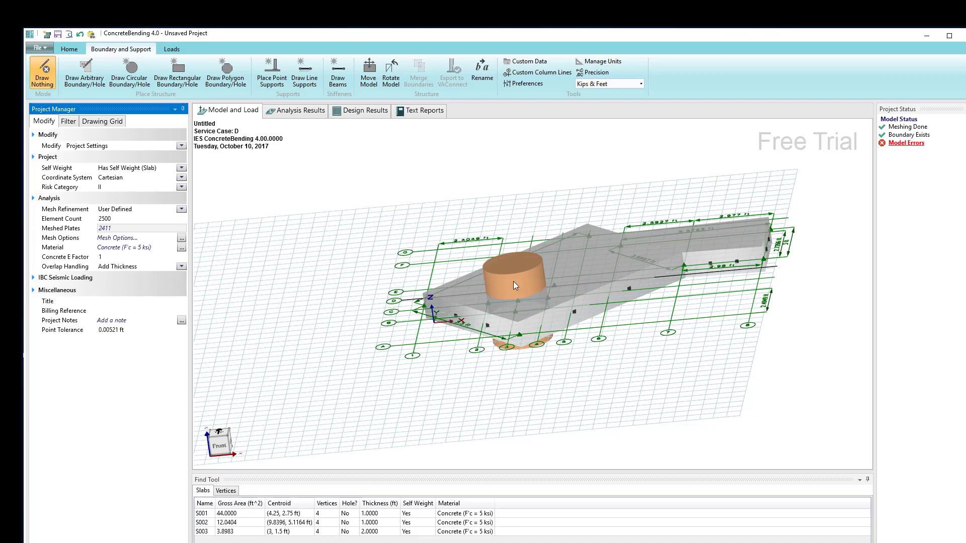
pyautogui.click(599, 292)
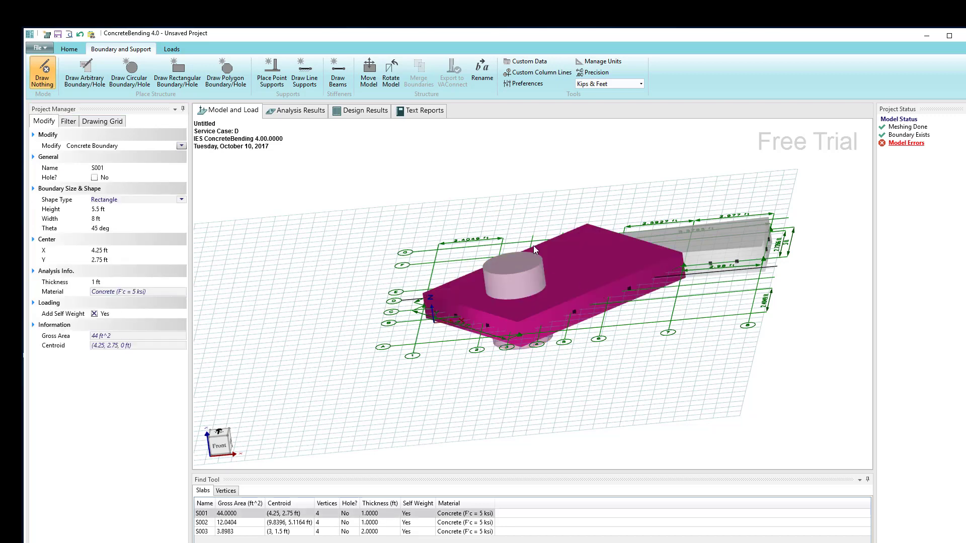
pyautogui.click(496, 279)
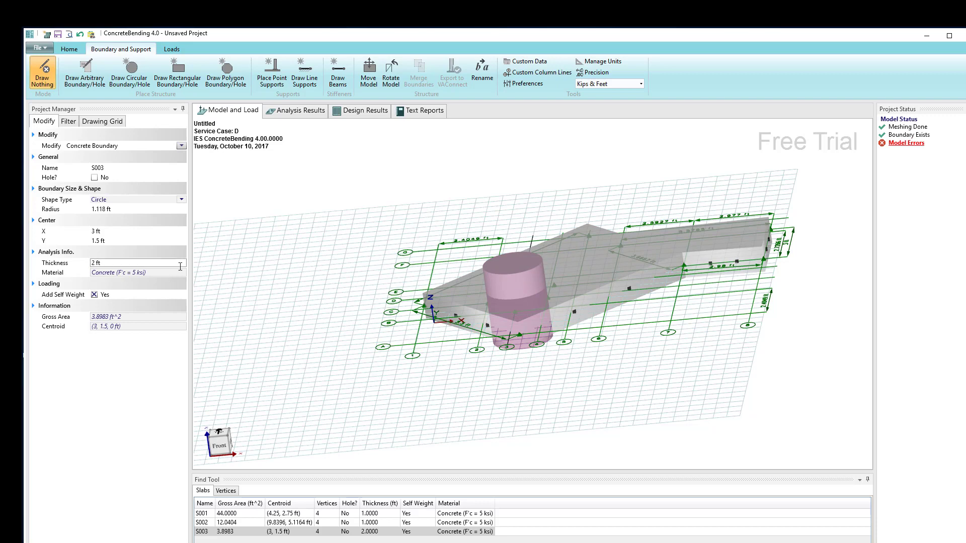
# - Try Smallest Thickness for Overlap Handling, then settle on Largest Thickness
pyautogui.click(219, 224)
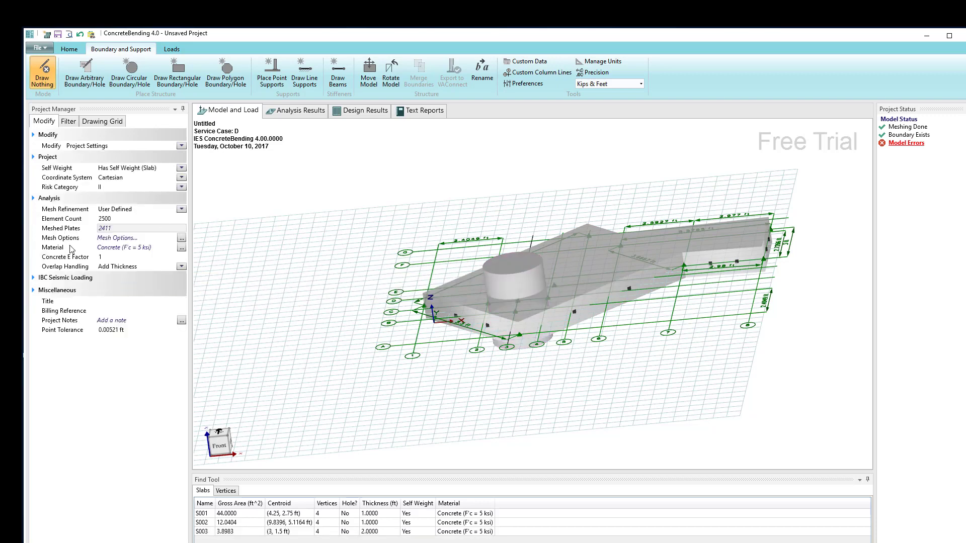
pyautogui.click(181, 267)
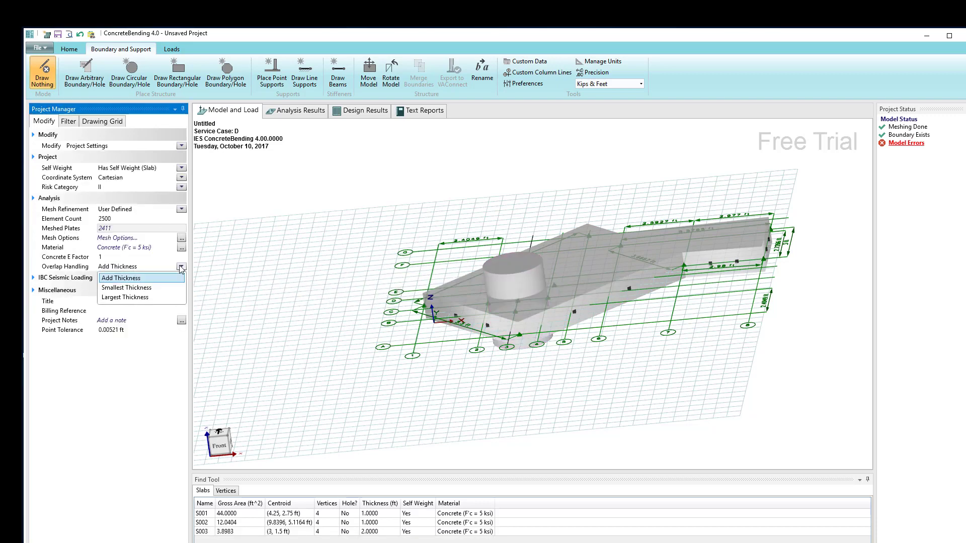
pyautogui.click(132, 288)
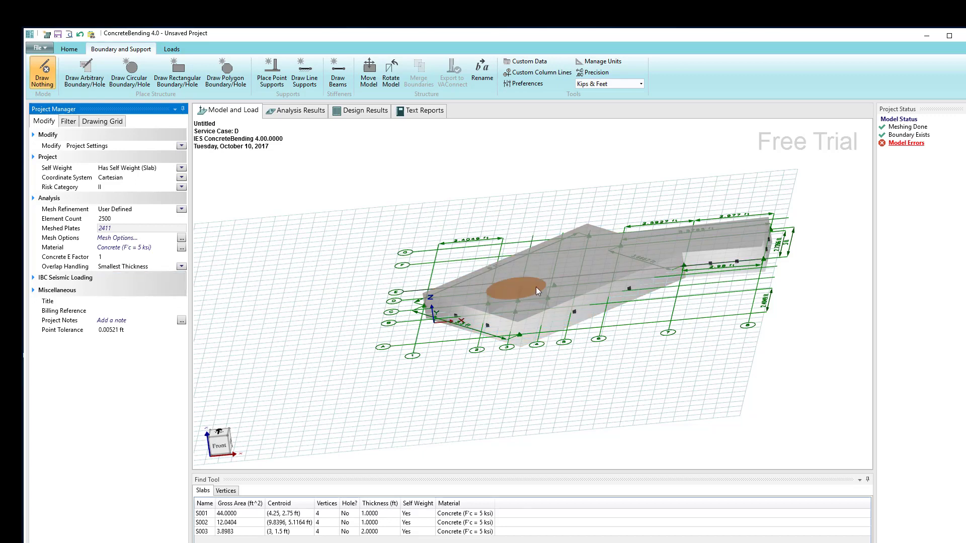
pyautogui.click(181, 266)
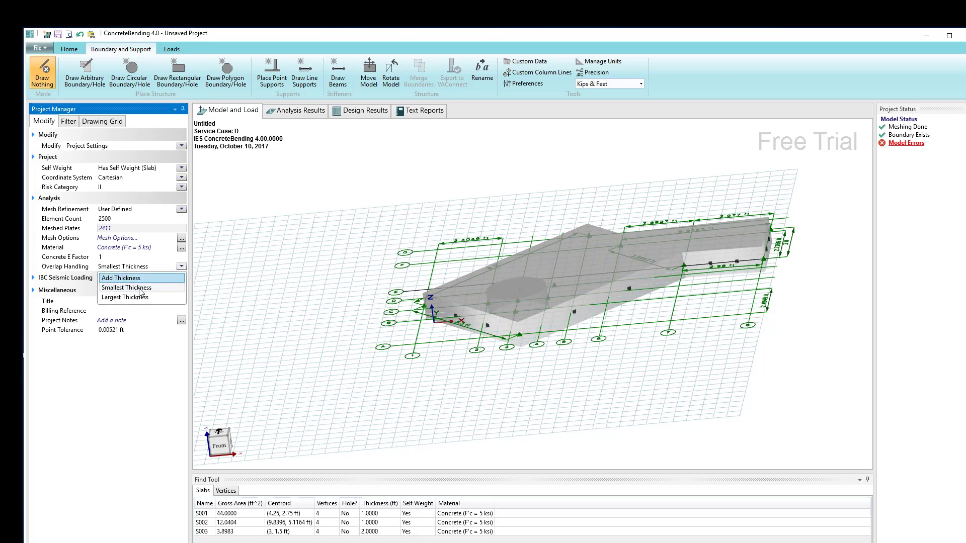
pyautogui.click(131, 278)
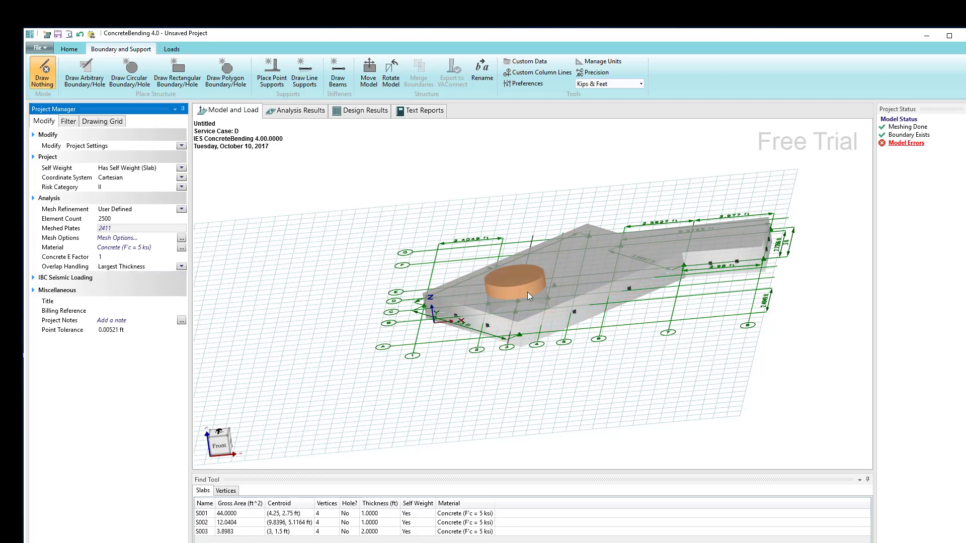